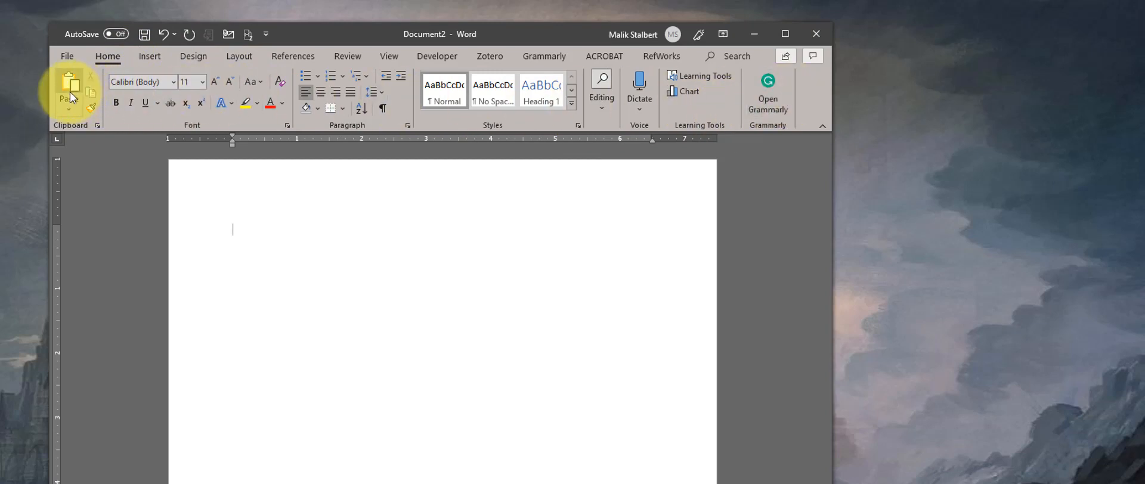
View the document's Info page, including its protection and property options, and return to the blank page
{"action": "left_click", "coordinate": [69, 55]}
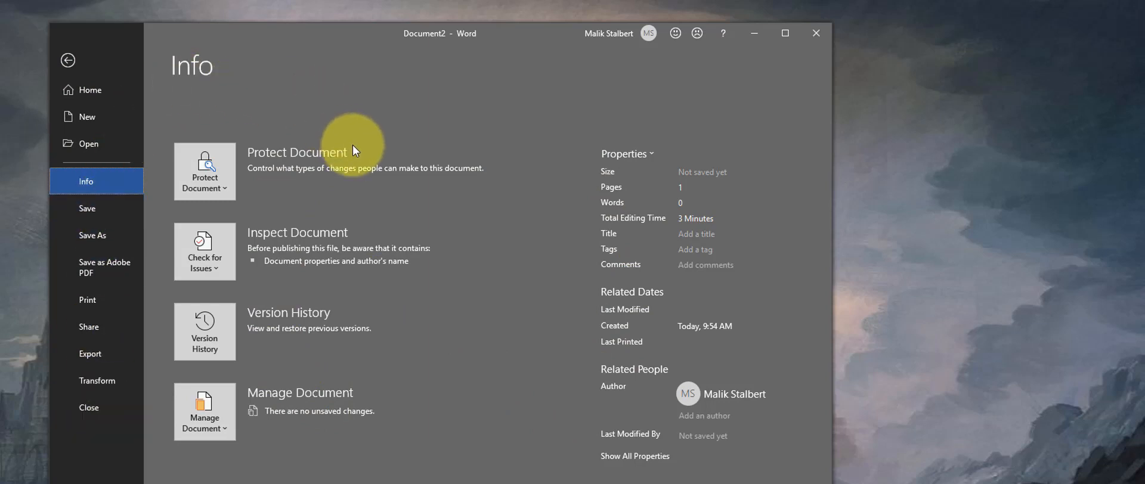
{"action": "left_click", "coordinate": [68, 60]}
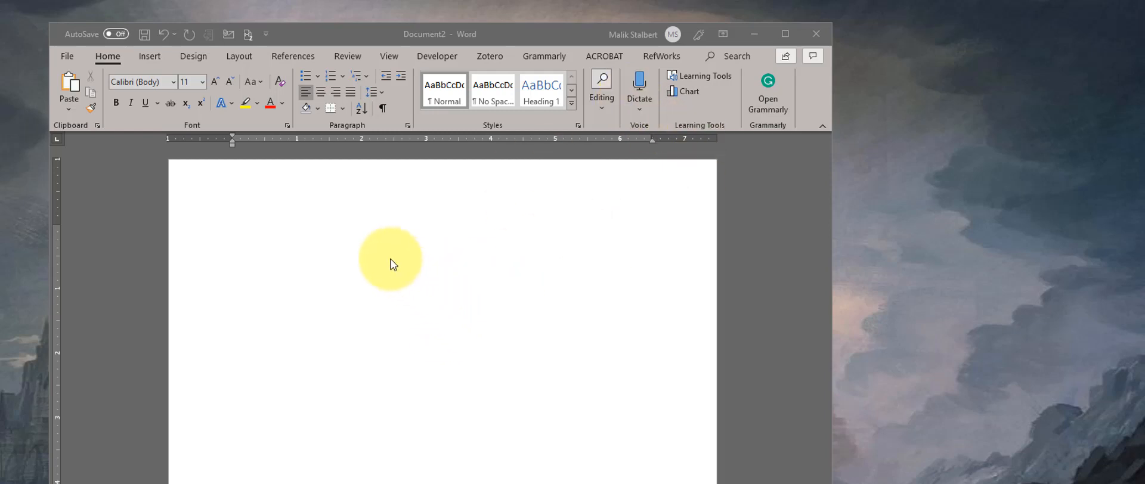
Draw a rectangle about 2.63" high and 2.68" wide in the upper part of the page and deselect it
{"action": "left_click", "coordinate": [158, 61]}
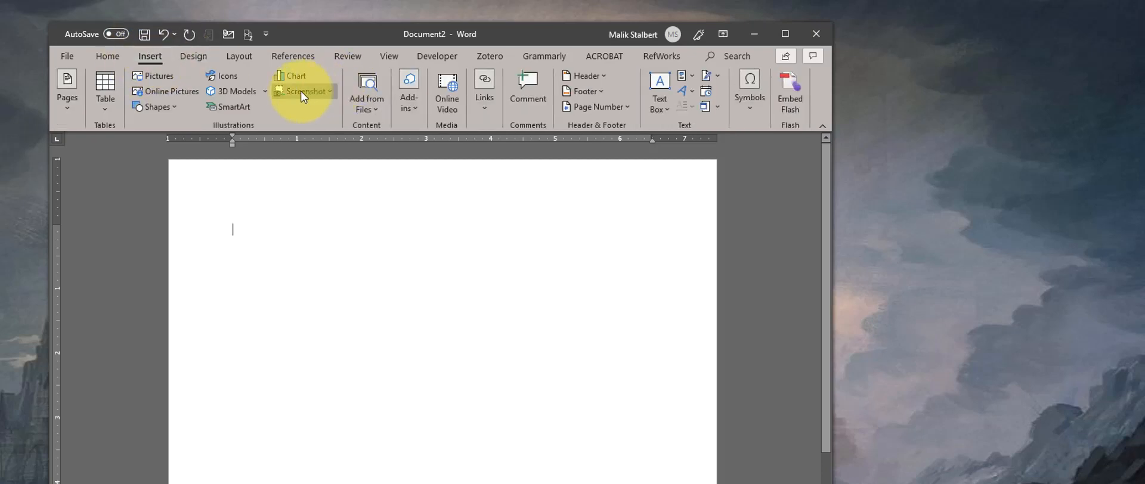
{"action": "left_click", "coordinate": [164, 109]}
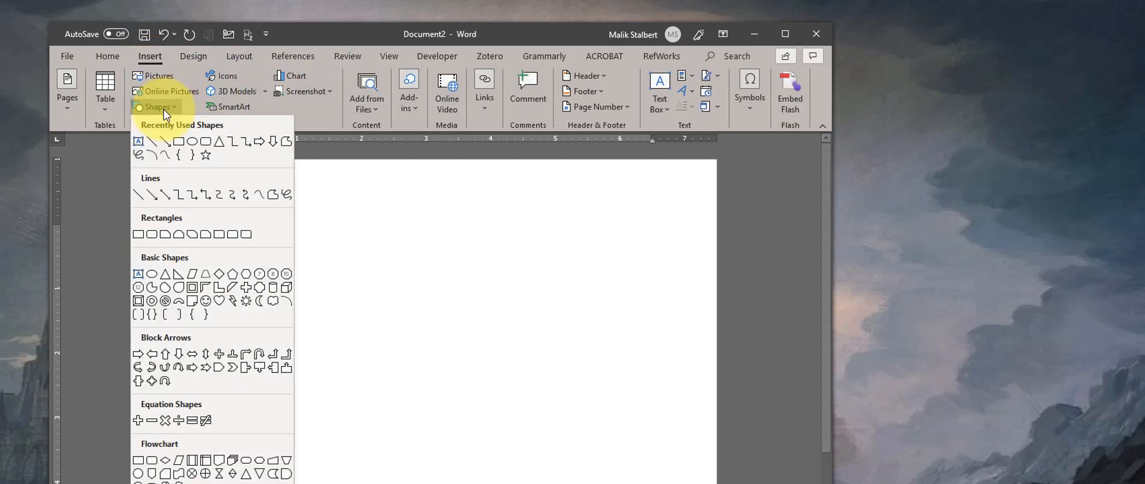
{"action": "left_click", "coordinate": [179, 142]}
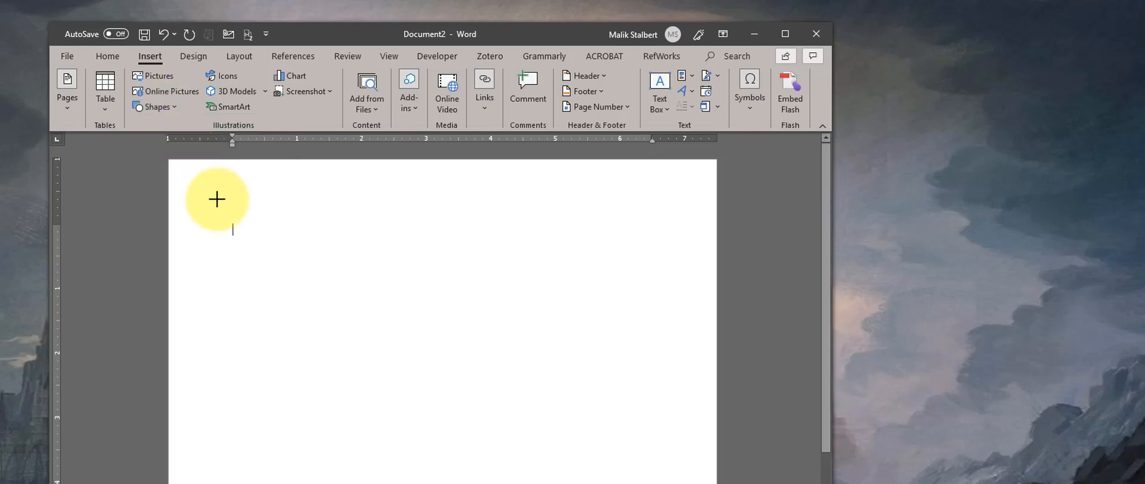
{"action": "left_click_drag", "start_coordinate": [217, 199], "coordinate": [390, 369]}
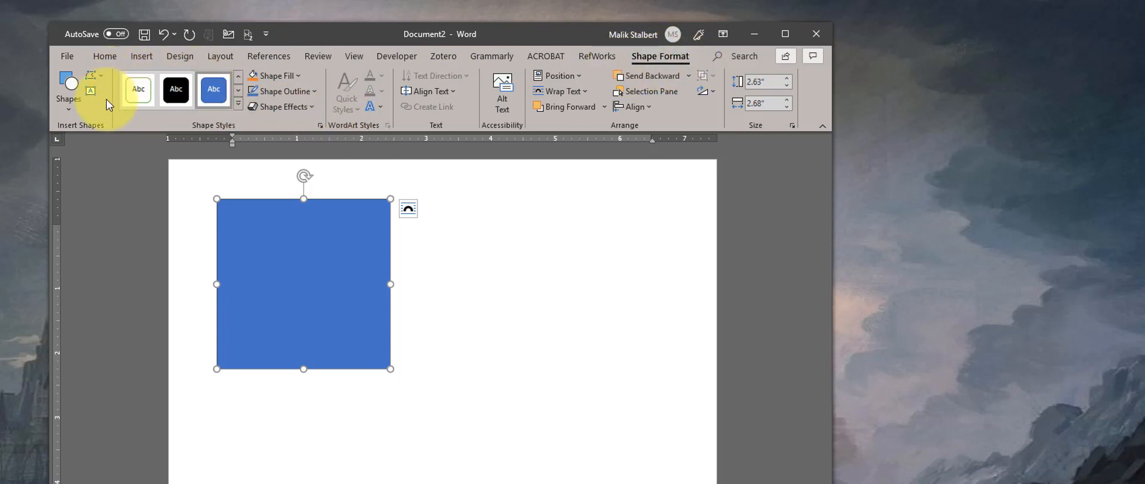
{"action": "left_click", "coordinate": [553, 242]}
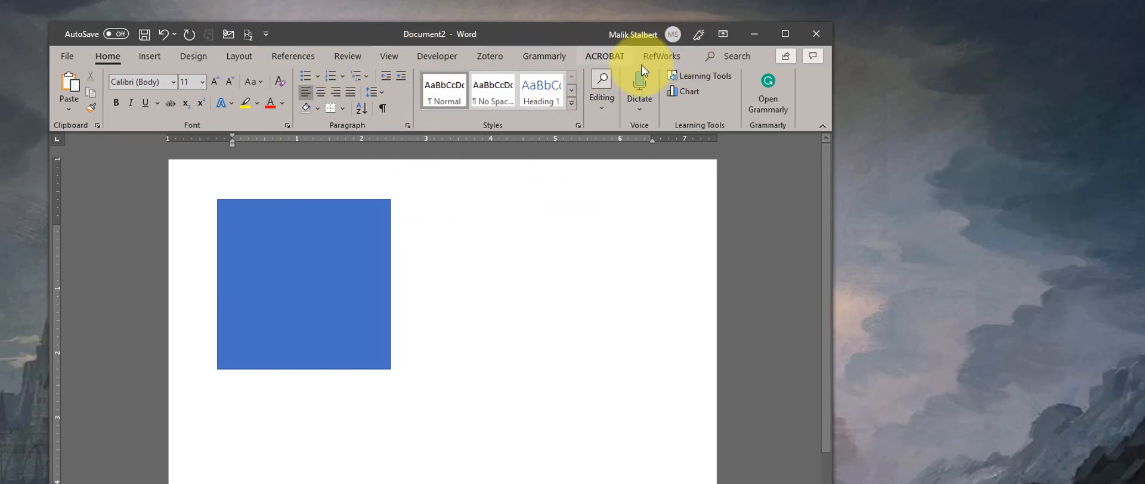
Select the blue rectangle and delete it from the page
{"action": "left_click", "coordinate": [314, 256]}
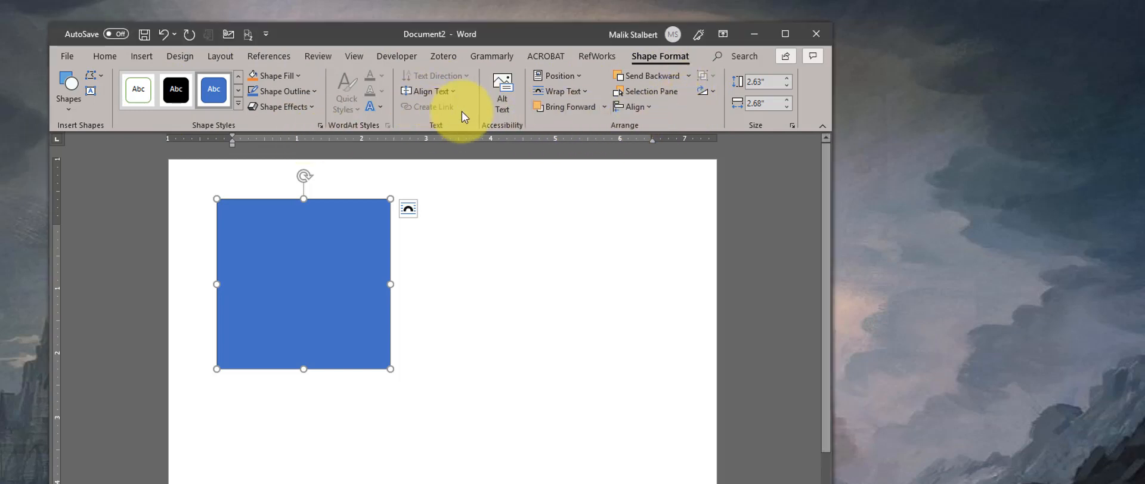
{"action": "left_click", "coordinate": [105, 58]}
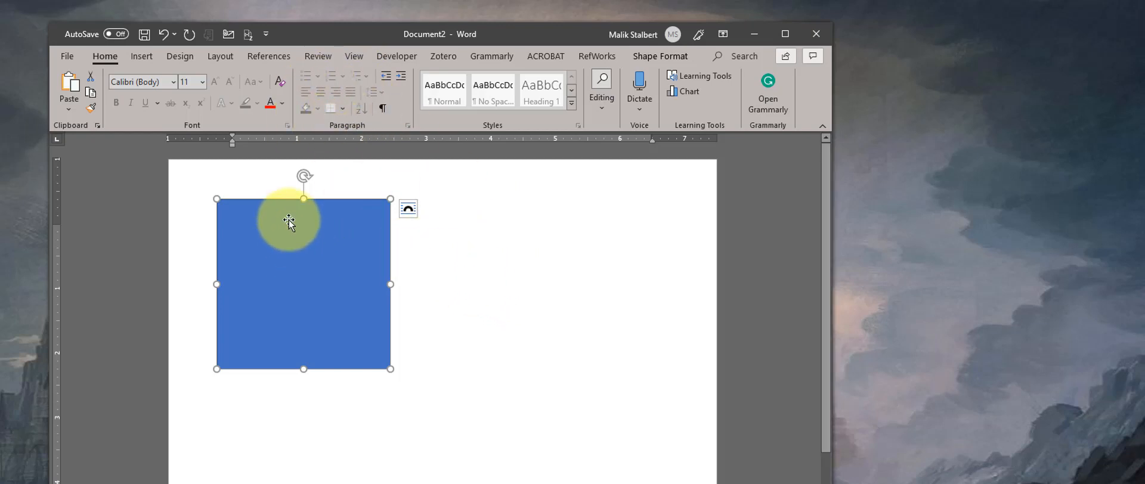
{"action": "key", "text": "Delete"}
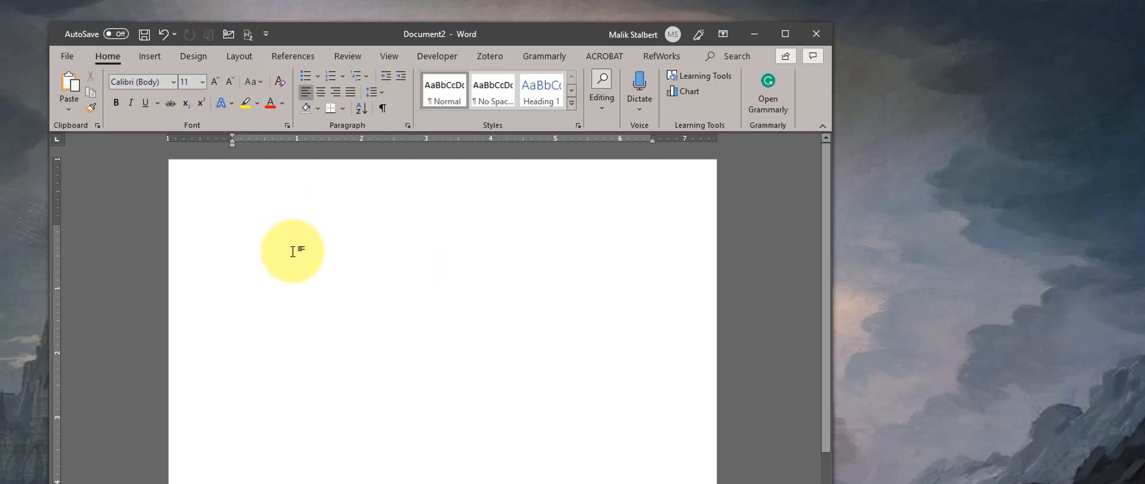
Enter the sample text "Dcfdfg rgrgrr" and format it as a centred bullet item
{"action": "type", "text": "Dcfdfg rgrgrr"}
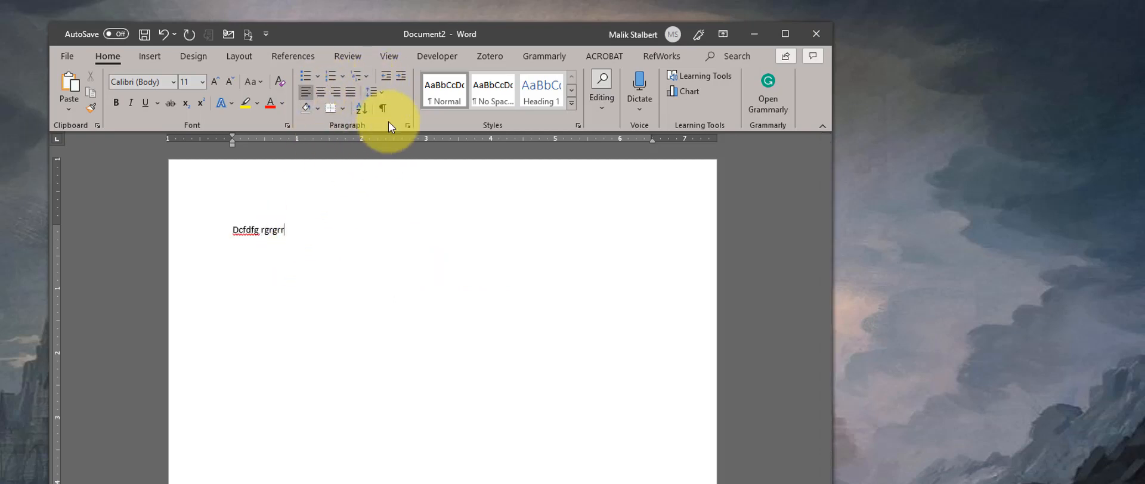
{"action": "left_click", "coordinate": [323, 93]}
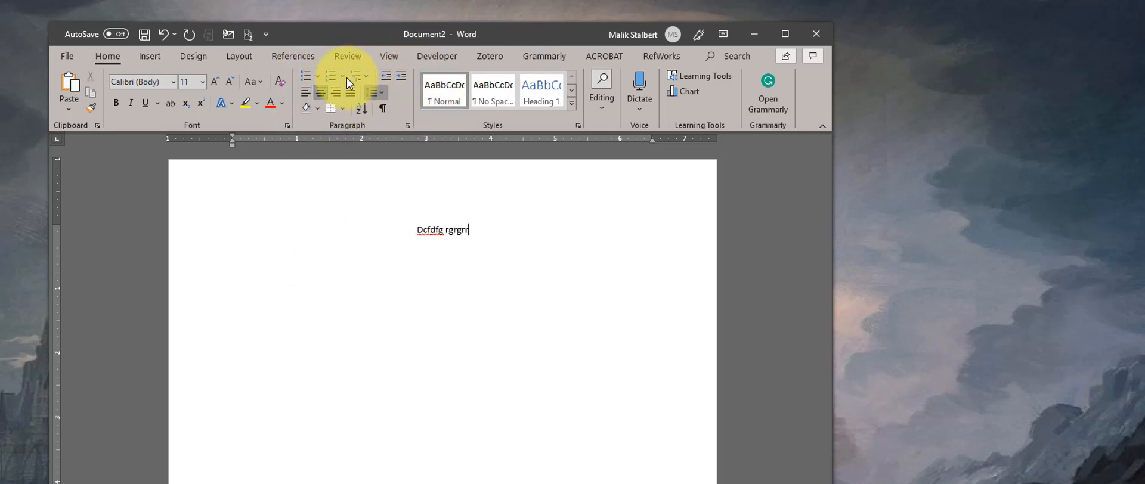
{"action": "left_click", "coordinate": [307, 76]}
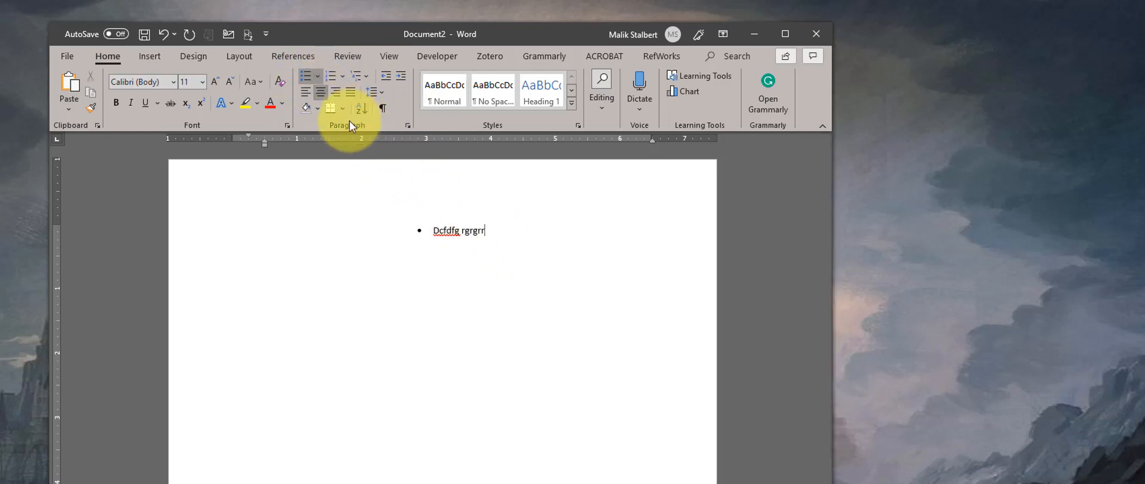
Open the full paragraph settings for the bulleted line and raise its left indentation to 0.7"
{"action": "left_click", "coordinate": [407, 127]}
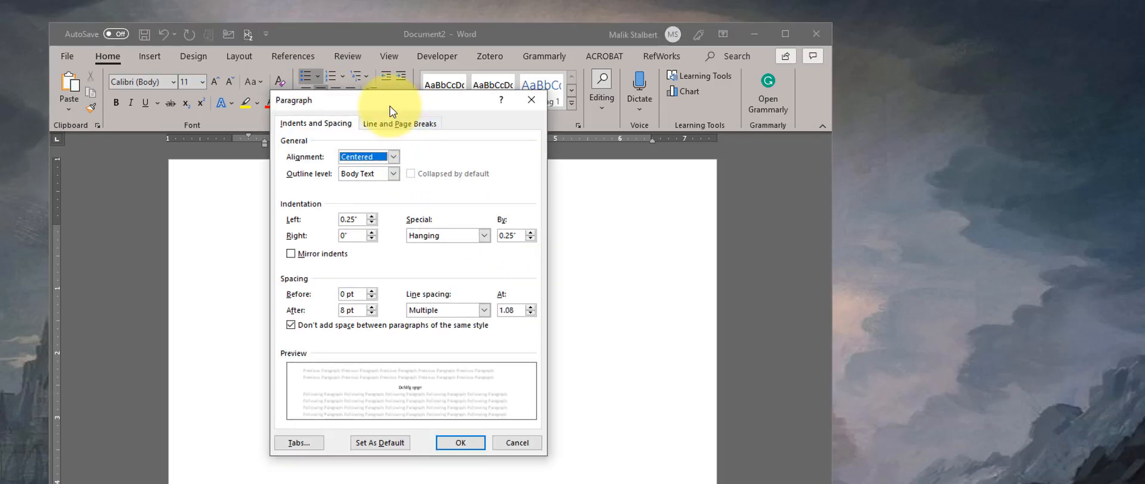
{"action": "left_click_drag", "start_coordinate": [389, 104], "coordinate": [641, 98]}
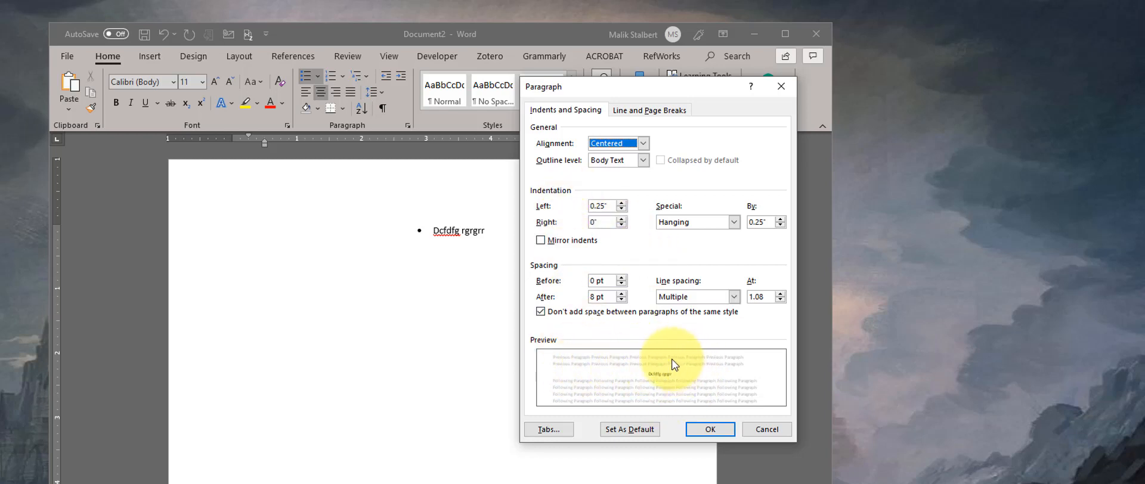
{"action": "left_click", "coordinate": [621, 204]}
{"action": "left_click", "coordinate": [622, 203]}
{"action": "left_click", "coordinate": [622, 203]}
{"action": "left_click", "coordinate": [621, 204]}
{"action": "left_click", "coordinate": [622, 204]}
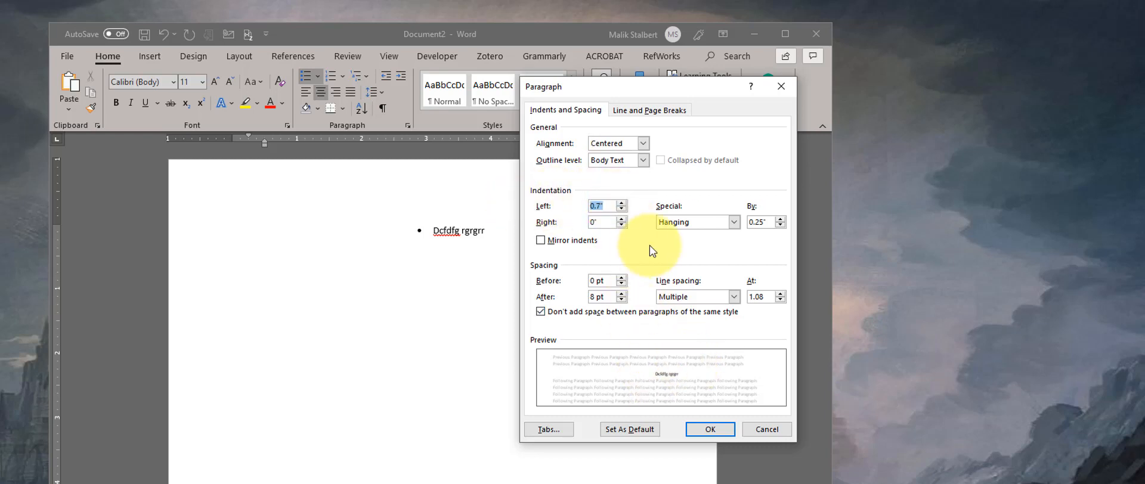
Lower the bulleted line's left indentation to 0.1" and apply the paragraph settings
{"action": "left_click", "coordinate": [621, 208]}
{"action": "left_click", "coordinate": [621, 208]}
{"action": "left_click", "coordinate": [621, 208]}
{"action": "left_click", "coordinate": [621, 208]}
{"action": "left_click", "coordinate": [621, 209]}
{"action": "left_click", "coordinate": [621, 208]}
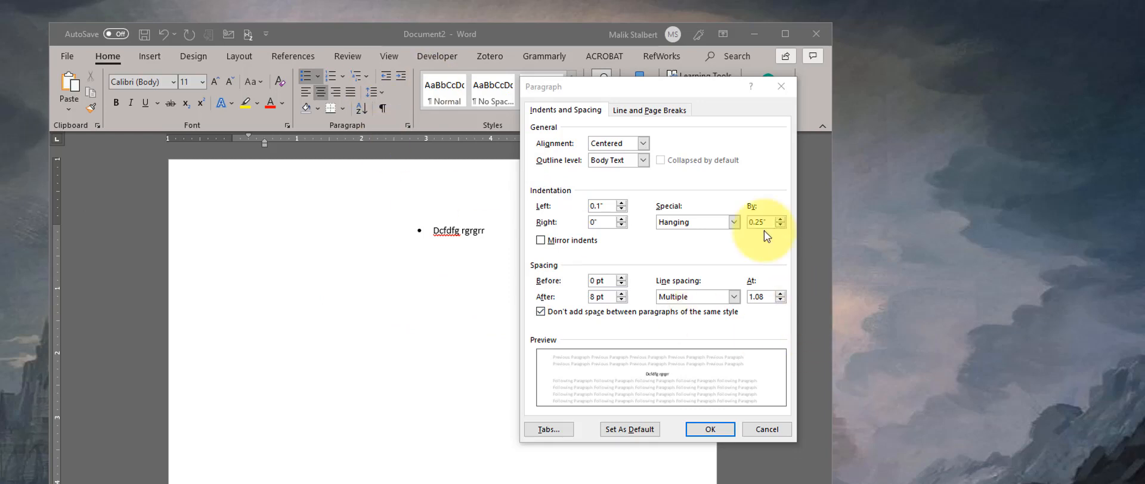
{"action": "left_click", "coordinate": [715, 433]}
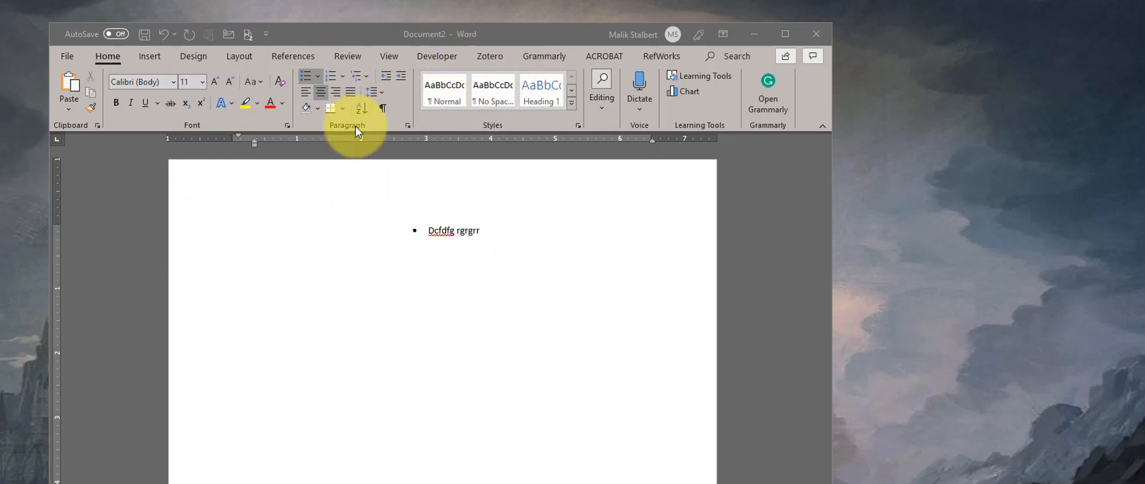
Replace the bulleted sample text with the paragraph starting "Jim Corbett was an expert hunter" and ending "help the people in trouble."
{"action": "left_click", "coordinate": [489, 233]}
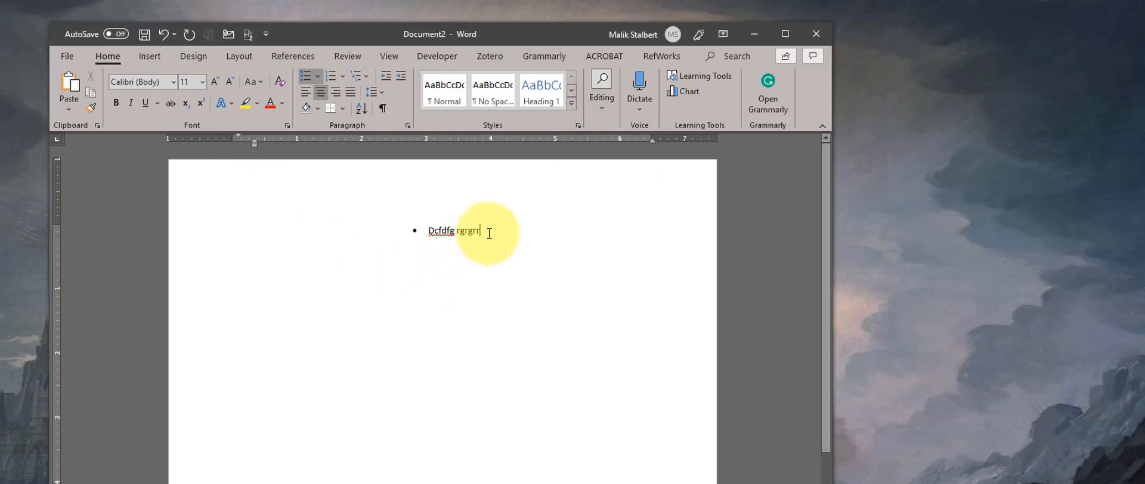
{"action": "left_click_drag", "start_coordinate": [489, 232], "coordinate": [385, 230]}
{"action": "key", "text": "BackSpace"}
{"action": "key", "text": "BackSpace"}
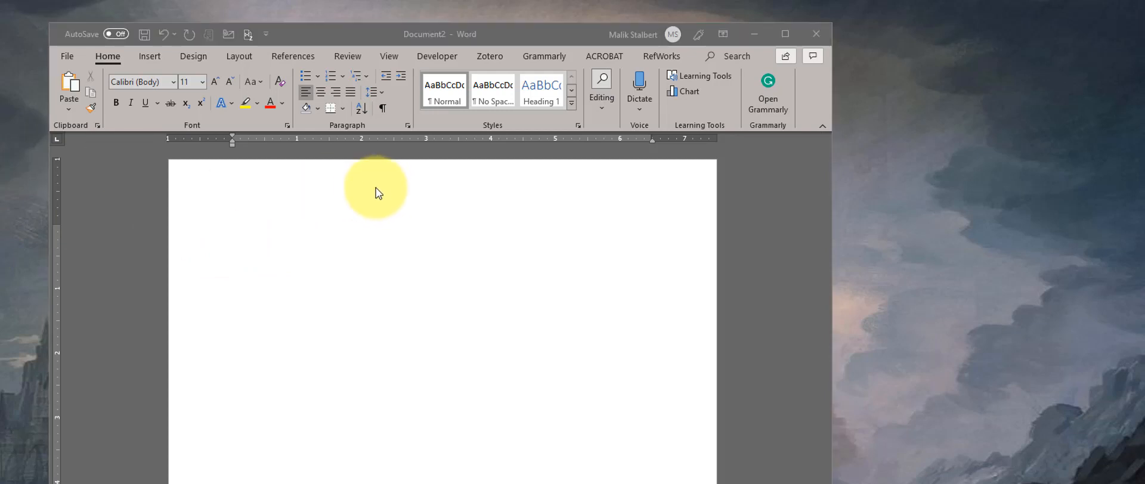
{"action": "type", "text": "Jim Corbett was an expert hunter. He had developed a lot of experience with tigers and other wild animals. He was a lover of wild life. He did not like to kill wild animals for pleasure or sport. But he had not hesitated to kill man-eaters. This was only to help the people in trouble."}
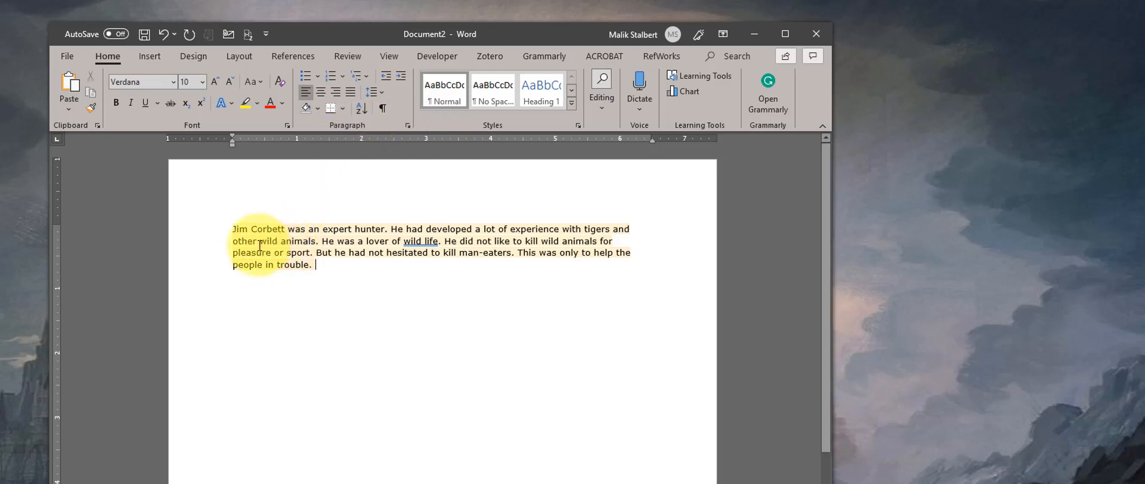
View the context options and mini formatting options for the paragraph text, and dismiss them
{"action": "left_click", "coordinate": [281, 241]}
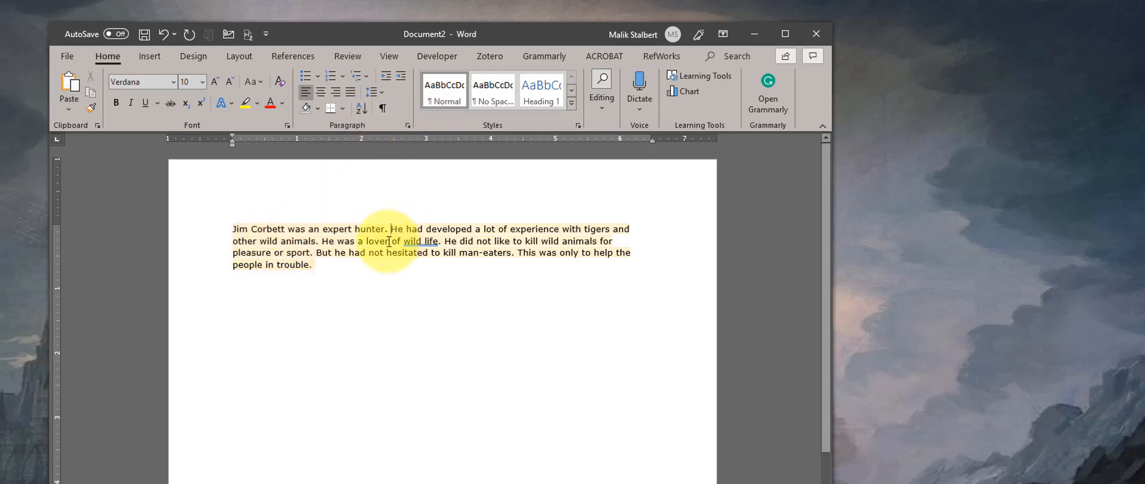
{"action": "right_click", "coordinate": [325, 239]}
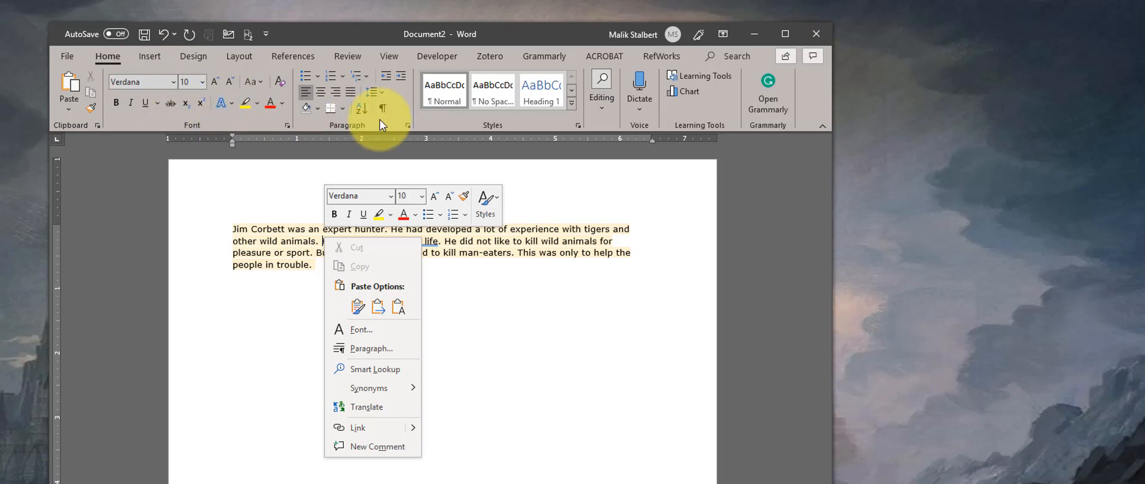
{"action": "left_click", "coordinate": [300, 254]}
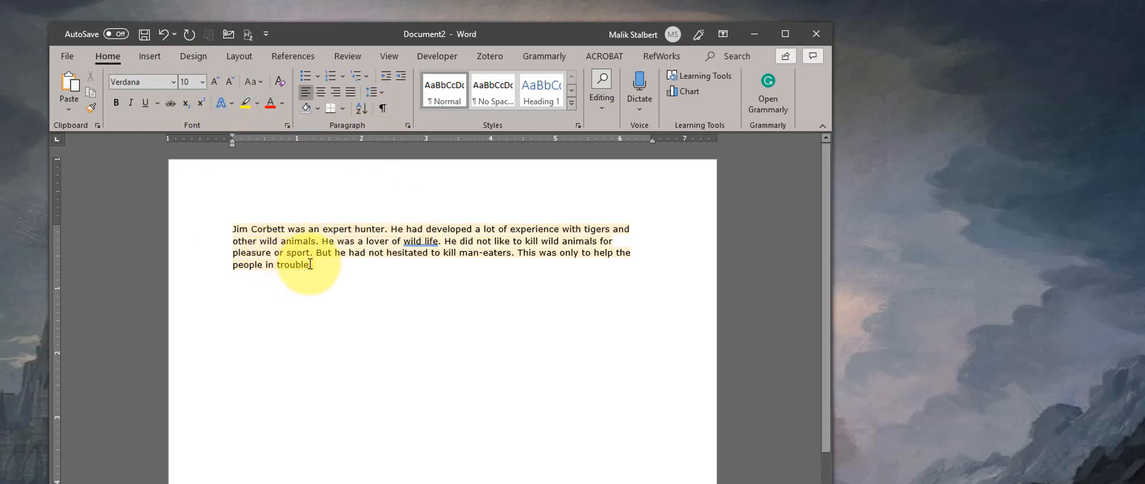
Highlight the whole Jim Corbett paragraph in dark blue
{"action": "left_click_drag", "start_coordinate": [320, 266], "coordinate": [229, 225]}
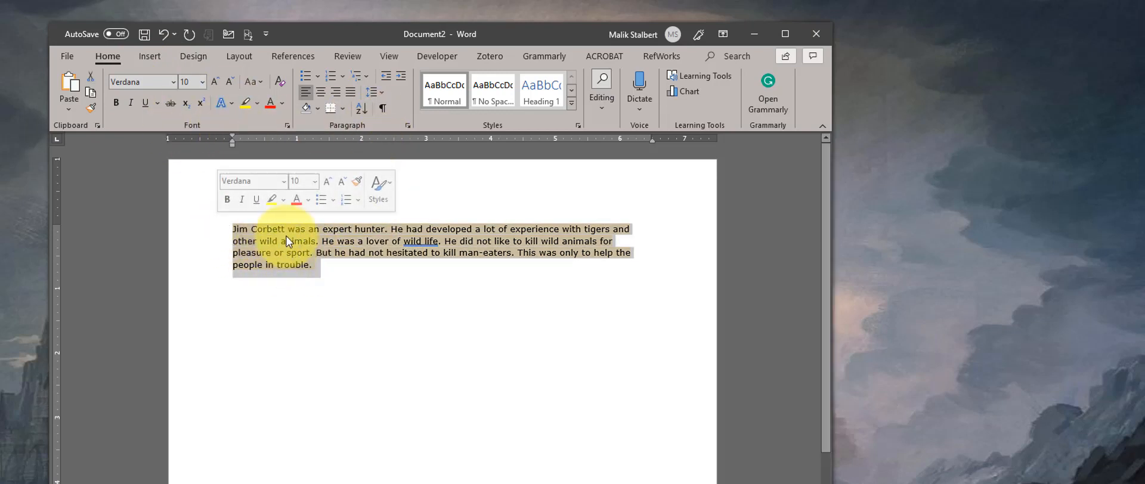
{"action": "left_click", "coordinate": [284, 200]}
{"action": "left_click", "coordinate": [300, 278]}
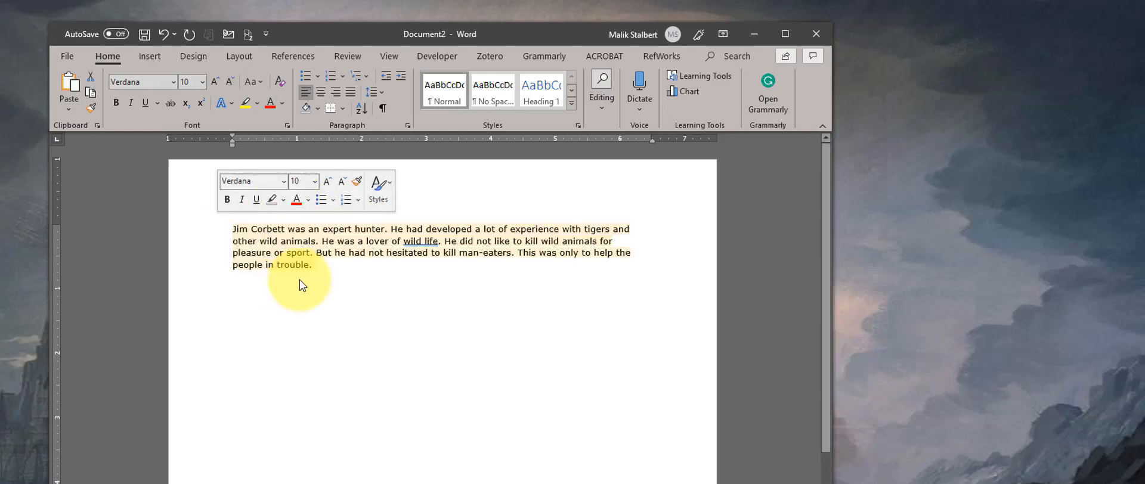
{"action": "left_click", "coordinate": [283, 200]}
{"action": "left_click", "coordinate": [297, 242]}
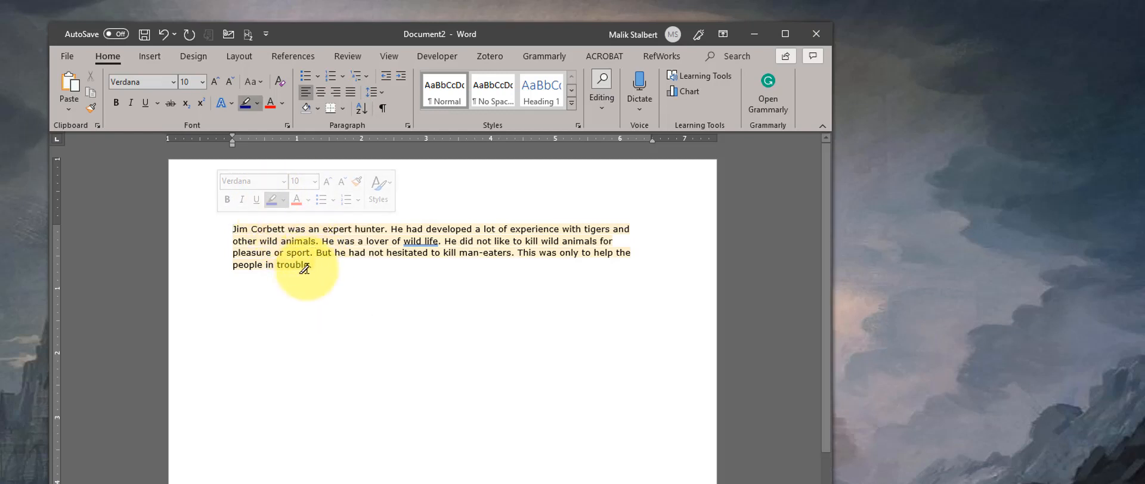
{"action": "mouse_move", "coordinate": [320, 268]}
{"action": "left_mouse_down"}
{"action": "mouse_move", "coordinate": [280, 265]}
{"action": "mouse_move", "coordinate": [217, 226]}
{"action": "left_mouse_up"}
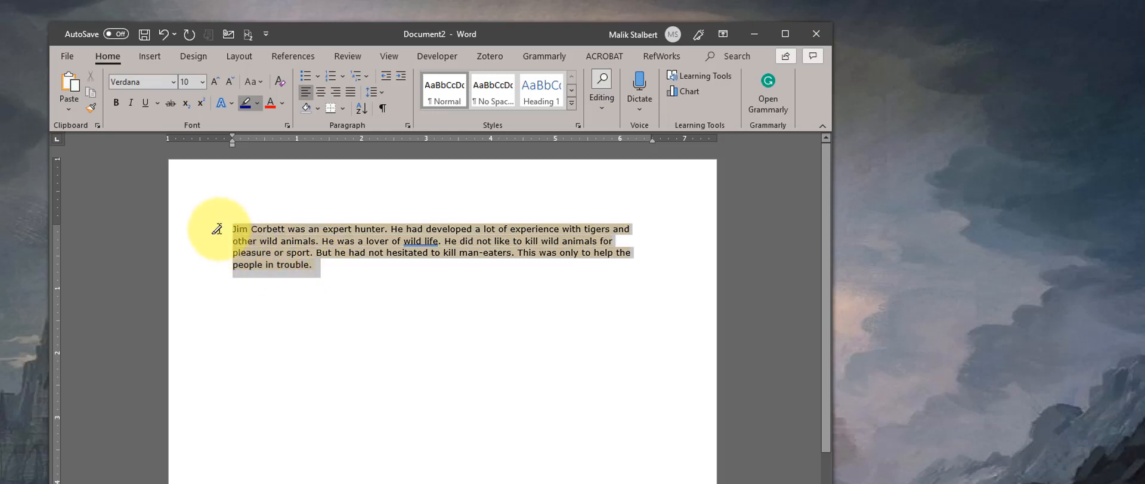
{"action": "left_click", "coordinate": [332, 255]}
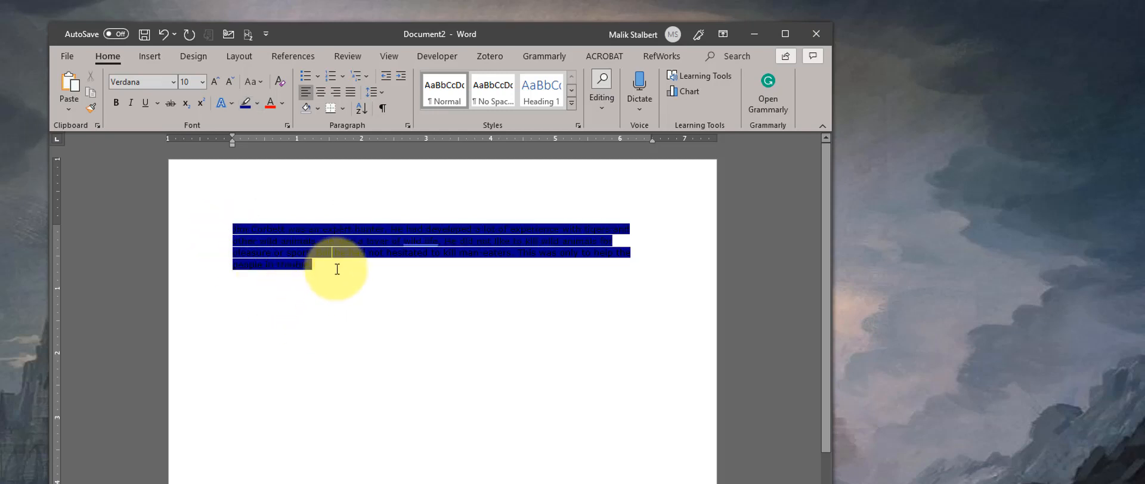
Change the text highlight of the whole paragraph to yellow
{"action": "right_click", "coordinate": [284, 256]}
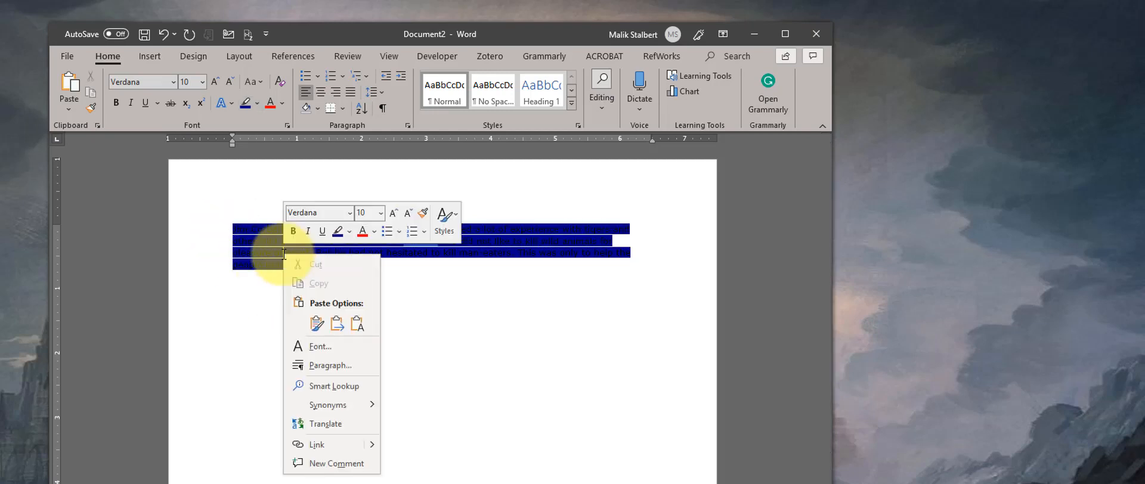
{"action": "left_click", "coordinate": [347, 235]}
{"action": "left_click", "coordinate": [340, 247]}
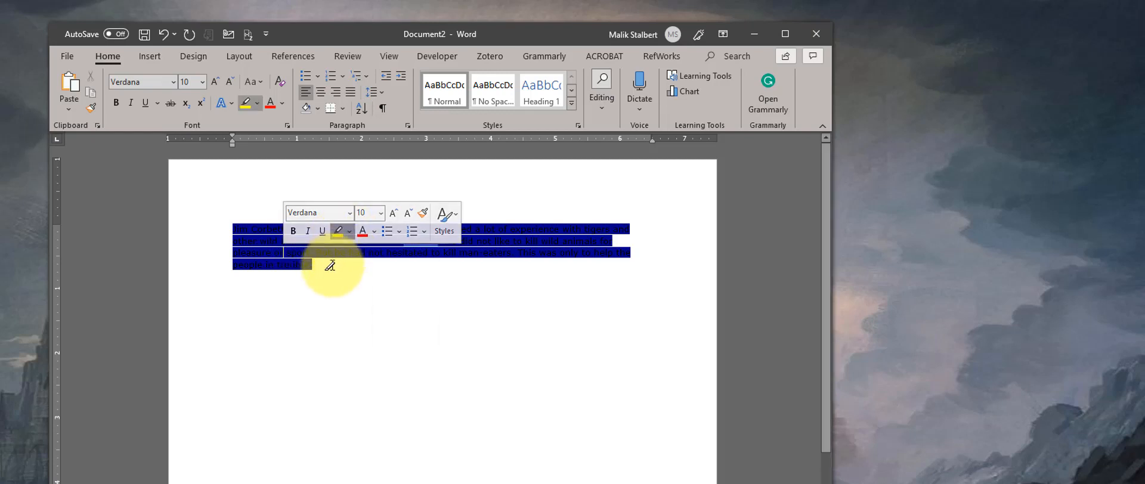
{"action": "left_click_drag", "start_coordinate": [274, 251], "coordinate": [233, 229]}
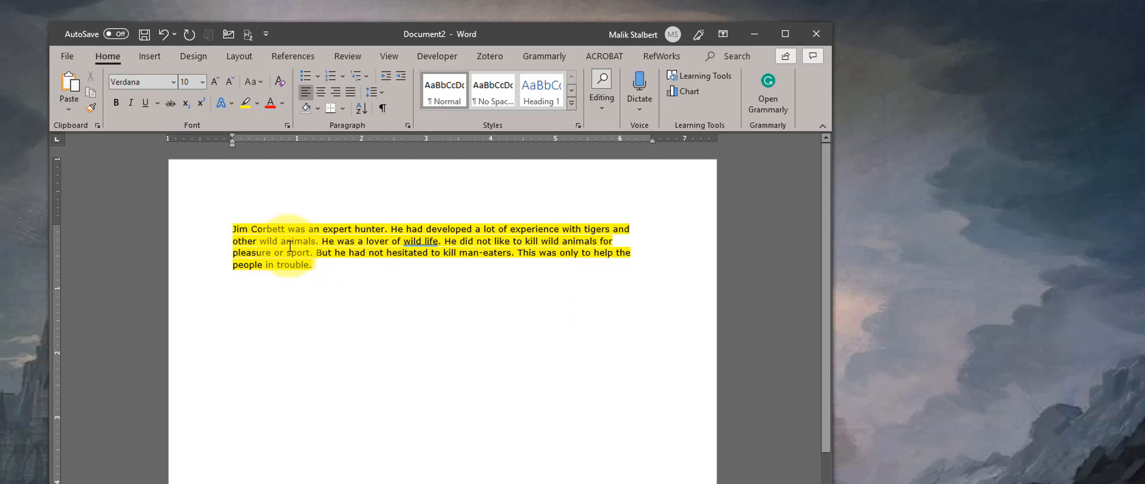
Select the entire yellow-highlighted paragraph and format it as a bulleted list item
{"action": "left_click_drag", "start_coordinate": [308, 266], "coordinate": [213, 218]}
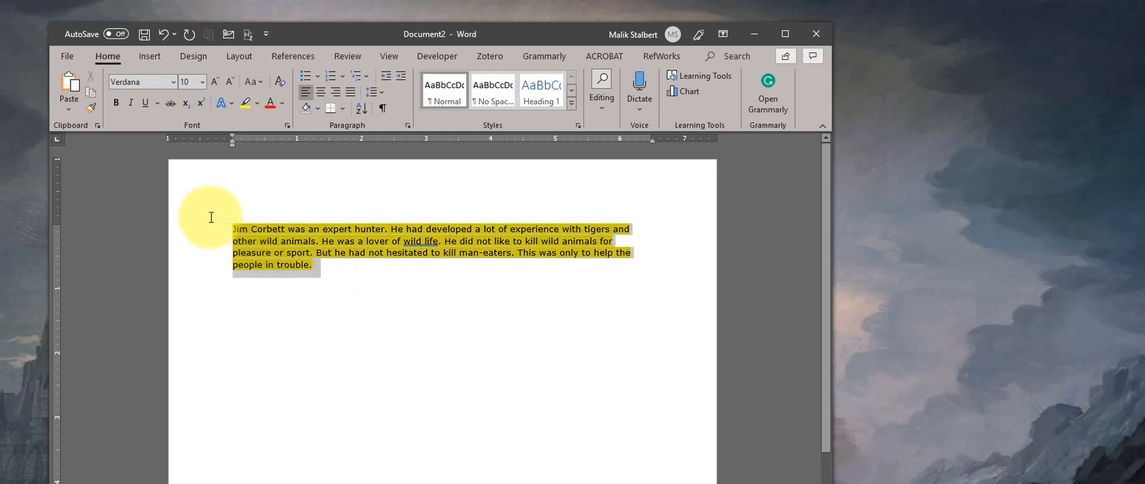
{"action": "right_click", "coordinate": [287, 246]}
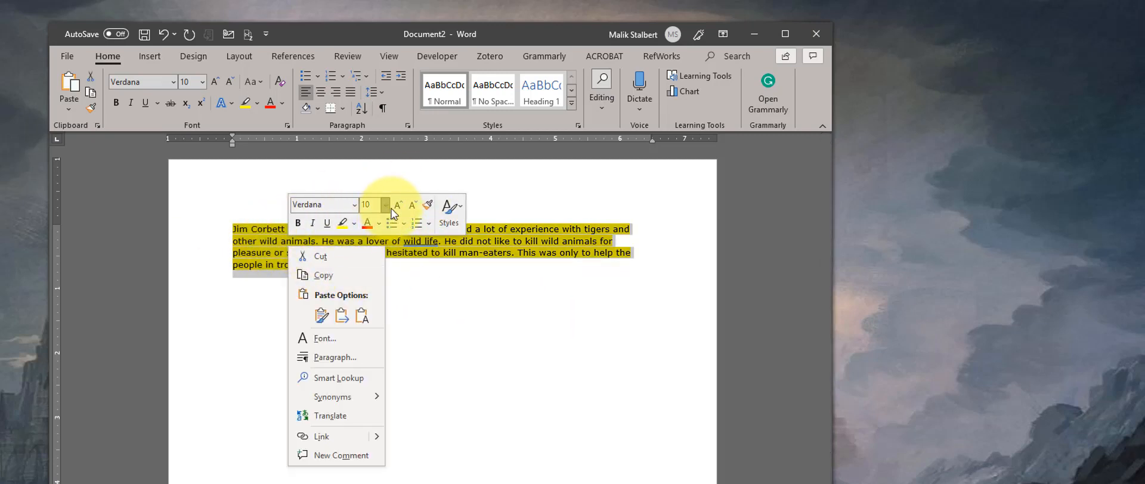
{"action": "left_click", "coordinate": [417, 223]}
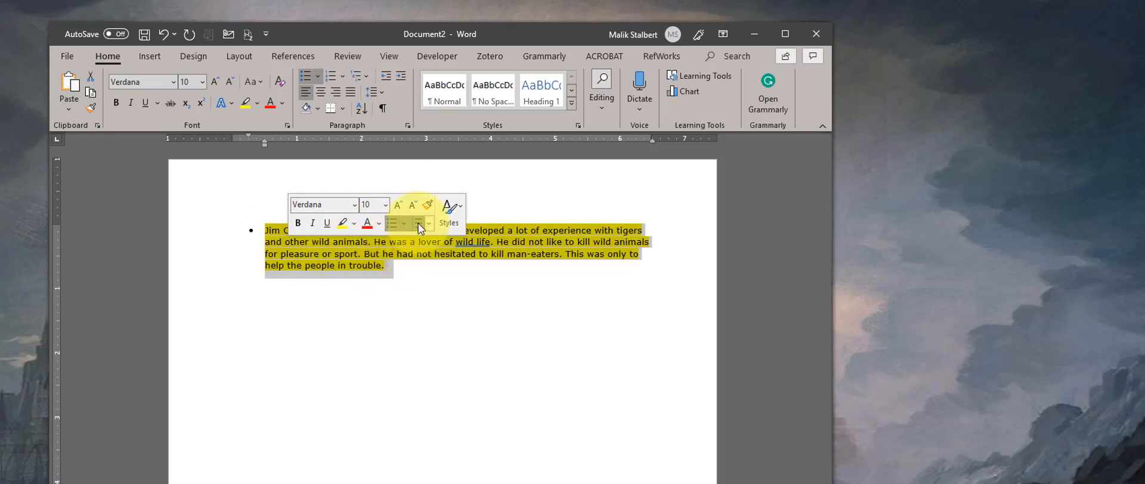
Recolour the bulleted paragraph's text in the dark blue-gray theme colour and make it underlined and bold
{"action": "left_click", "coordinate": [392, 223]}
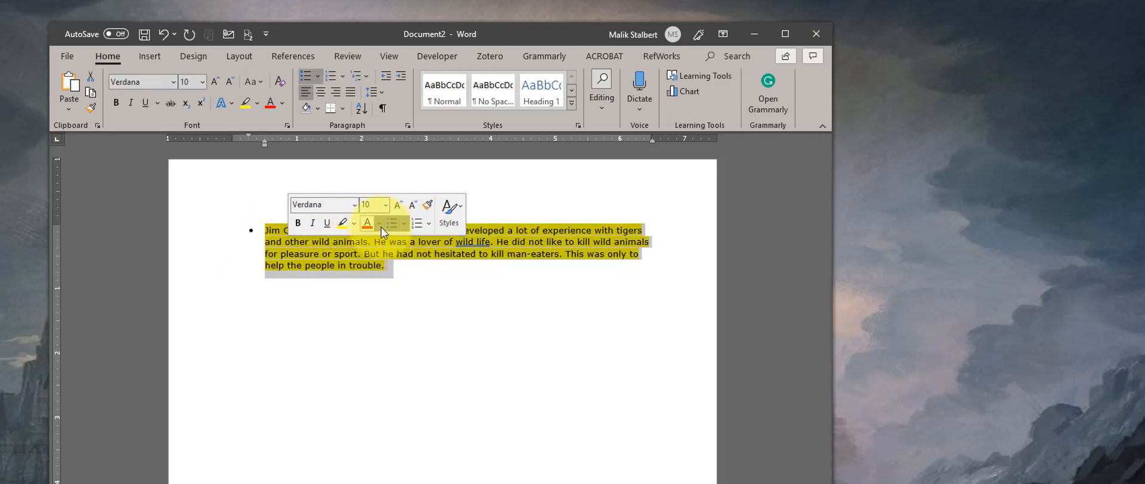
{"action": "left_click", "coordinate": [379, 223]}
{"action": "left_click", "coordinate": [378, 279]}
{"action": "left_click", "coordinate": [379, 224]}
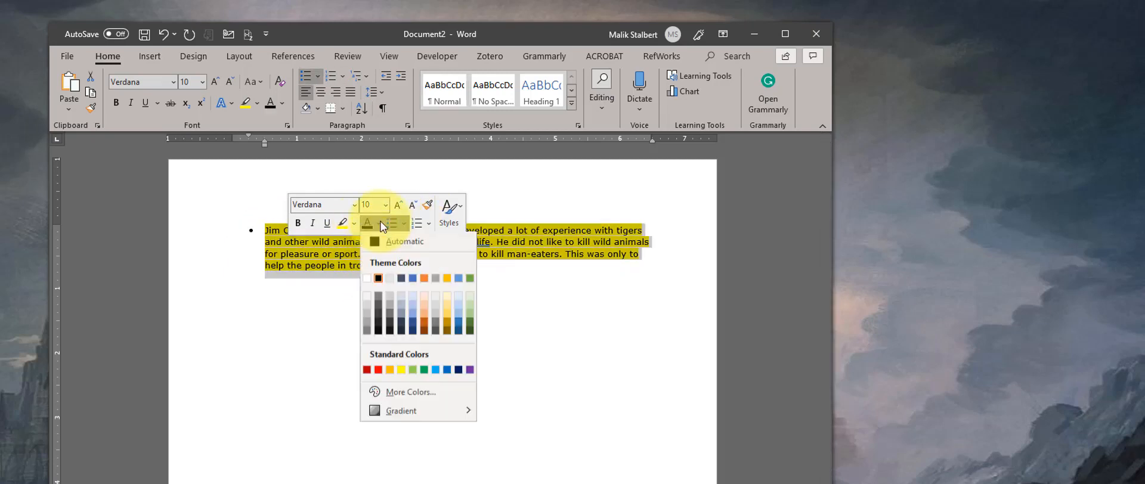
{"action": "left_click", "coordinate": [402, 279]}
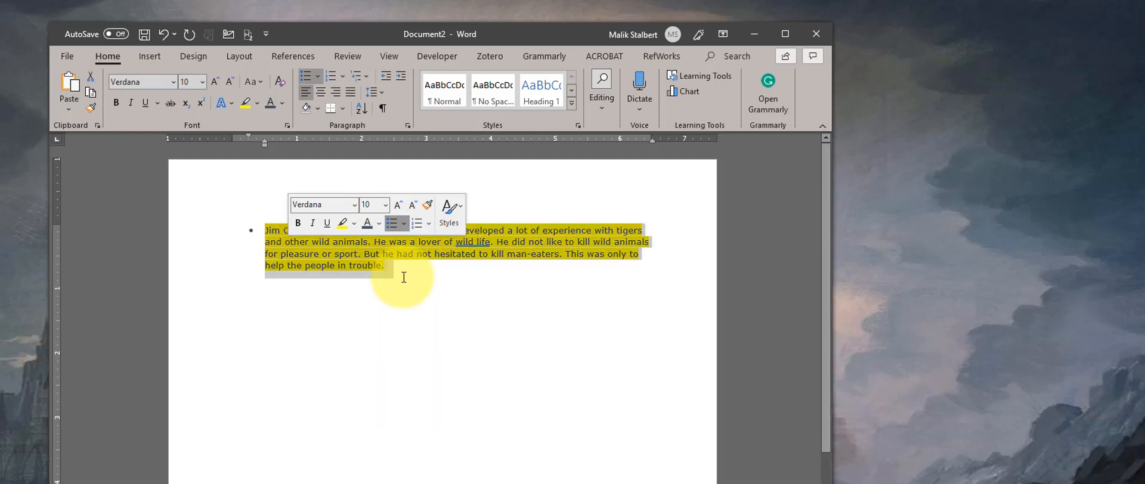
{"action": "left_click", "coordinate": [333, 225]}
{"action": "left_click", "coordinate": [298, 223]}
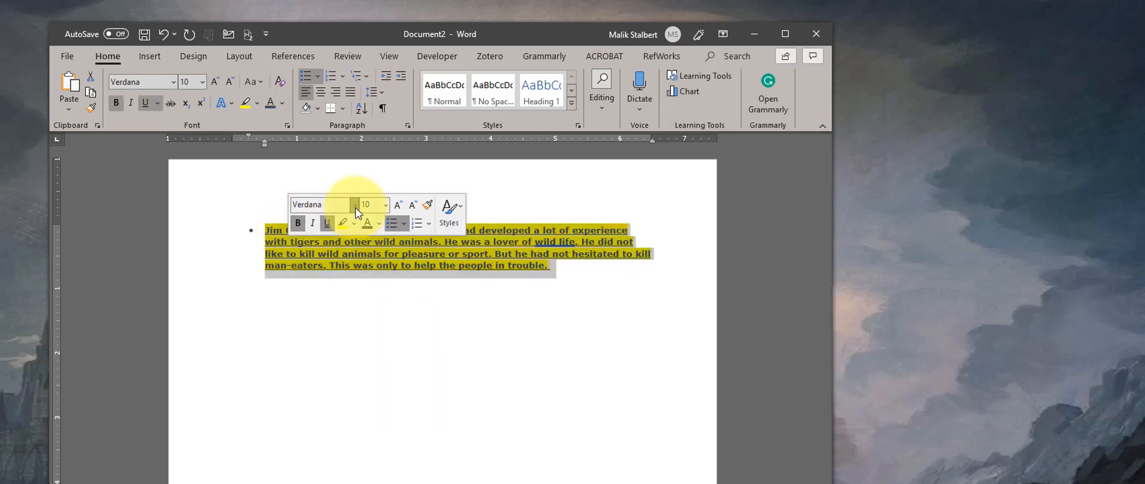
Change the paragraph's font to 28 Days Later and its size to 20
{"action": "left_click", "coordinate": [354, 206]}
{"action": "left_click", "coordinate": [365, 401]}
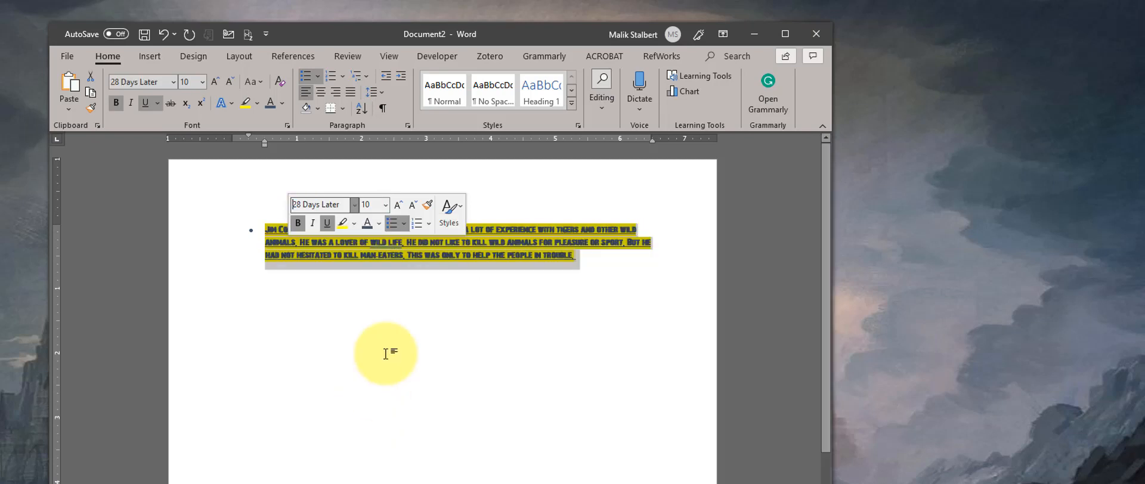
{"action": "left_click", "coordinate": [385, 205]}
{"action": "left_click", "coordinate": [367, 341]}
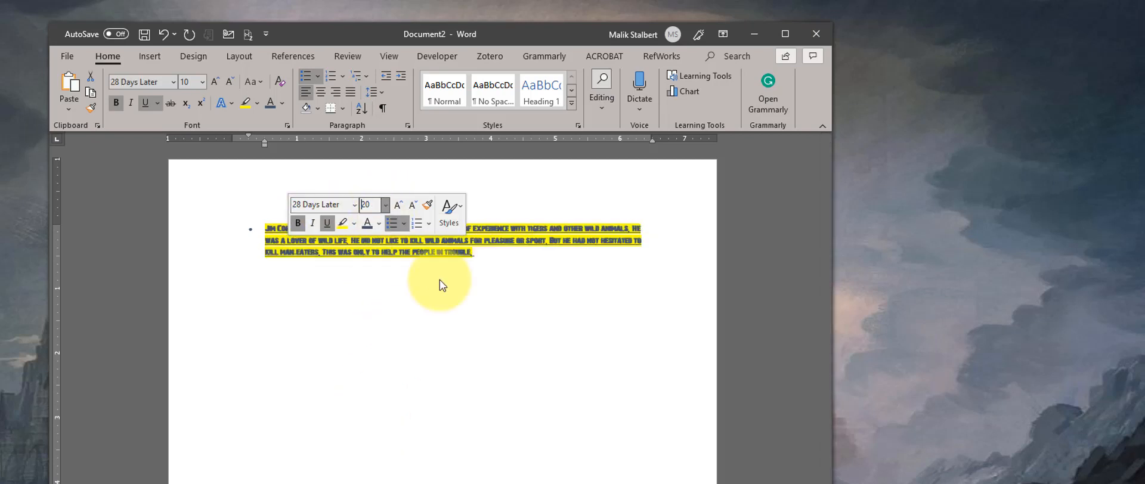
Apply the Title style to the paragraph and deselect the text
{"action": "left_click", "coordinate": [461, 213]}
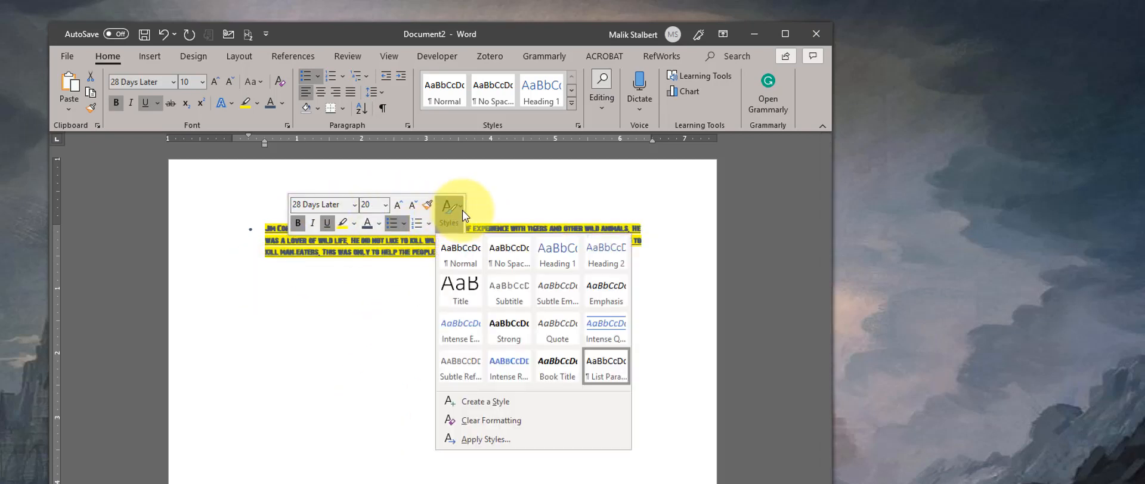
{"action": "left_click", "coordinate": [460, 286]}
{"action": "left_click", "coordinate": [524, 428]}
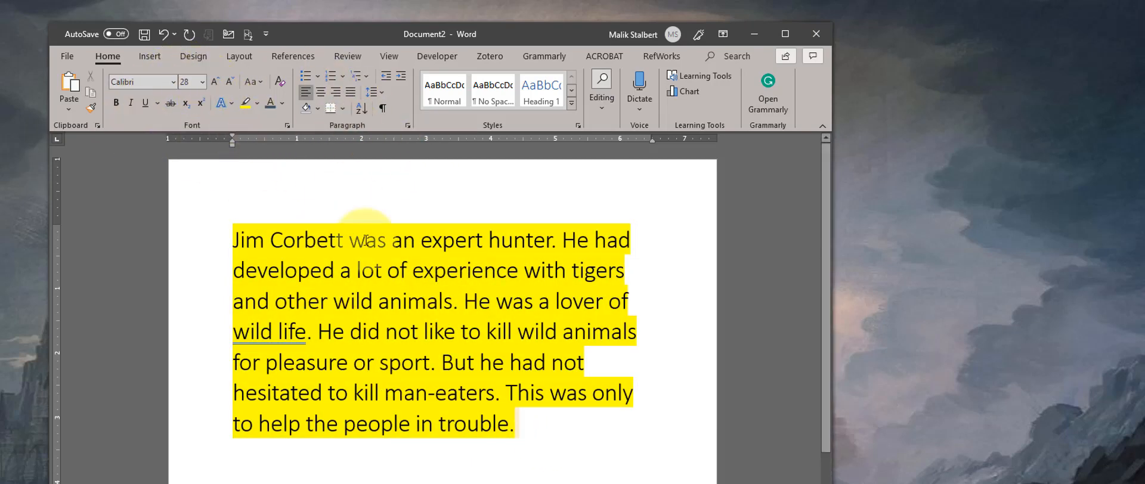
Select the whole paragraph from its end back to its start, and clear the selection
{"action": "left_click", "coordinate": [353, 270]}
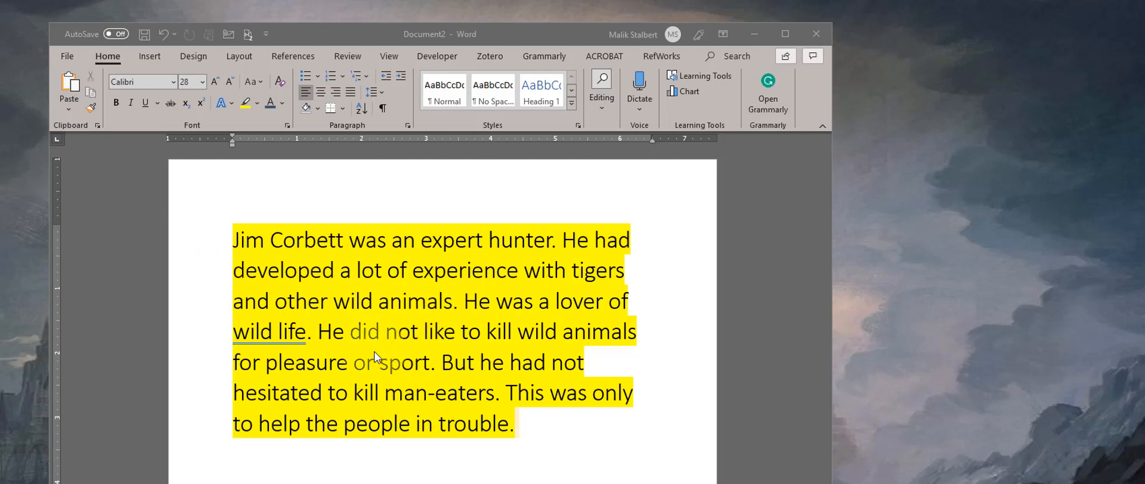
{"action": "left_click", "coordinate": [535, 444]}
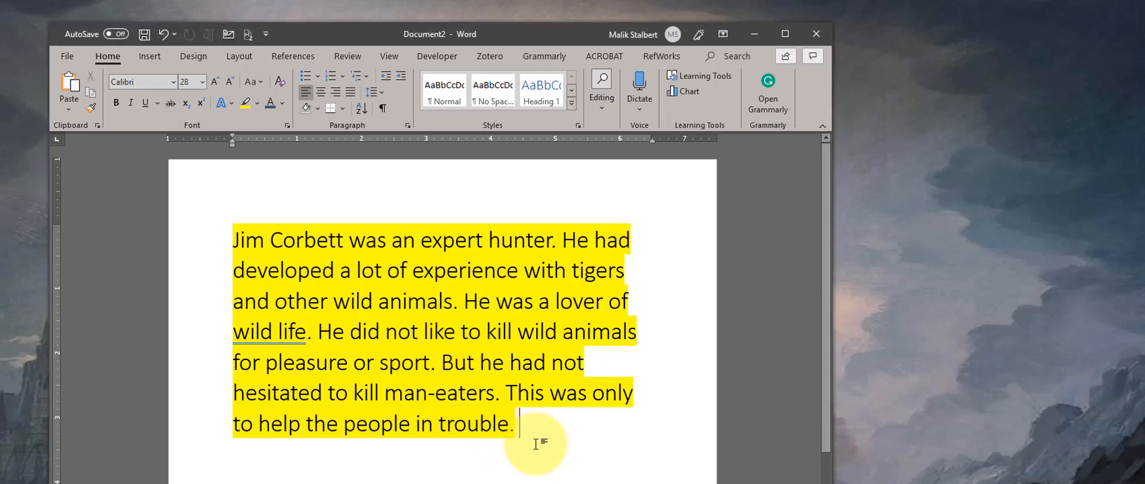
{"action": "left_click_drag", "start_coordinate": [535, 444], "coordinate": [169, 226]}
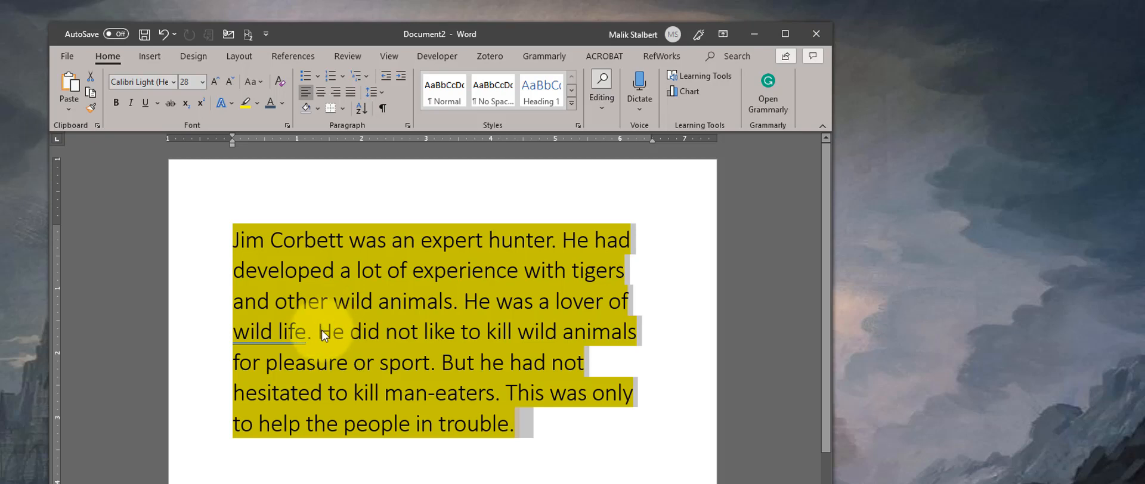
{"action": "left_click", "coordinate": [537, 421]}
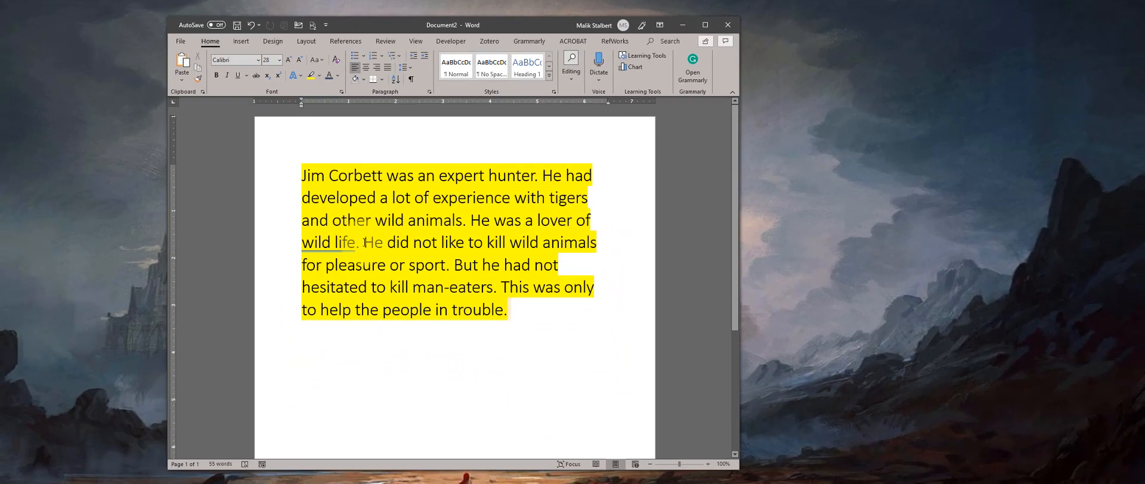
Copy the paragraph's text from "He did not like to kill wild animals" through "people in trouble."
{"action": "left_click_drag", "start_coordinate": [365, 242], "coordinate": [582, 328]}
{"action": "left_click", "coordinate": [583, 327]}
{"action": "left_click_drag", "start_coordinate": [365, 242], "coordinate": [583, 325]}
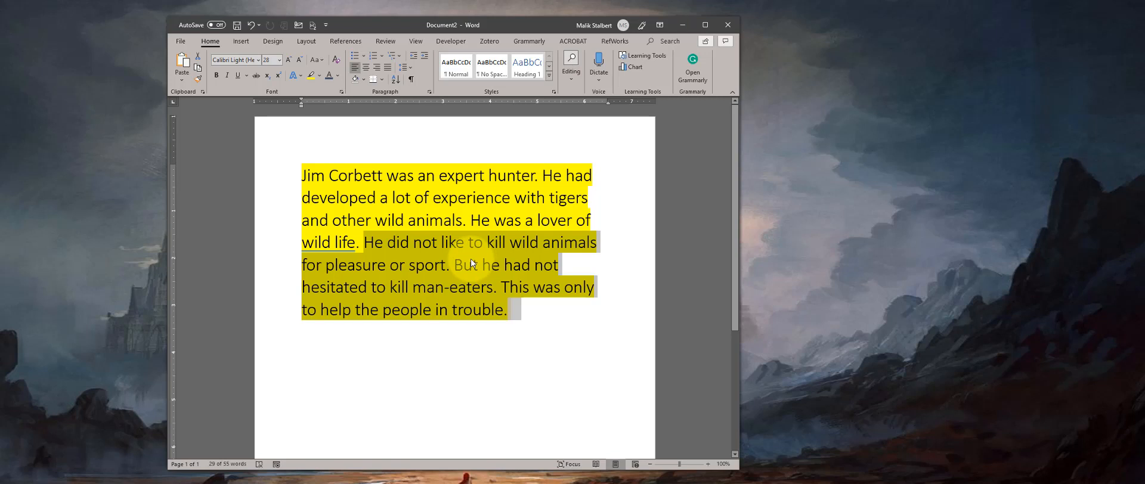
{"action": "key", "text": "ctrl+c"}
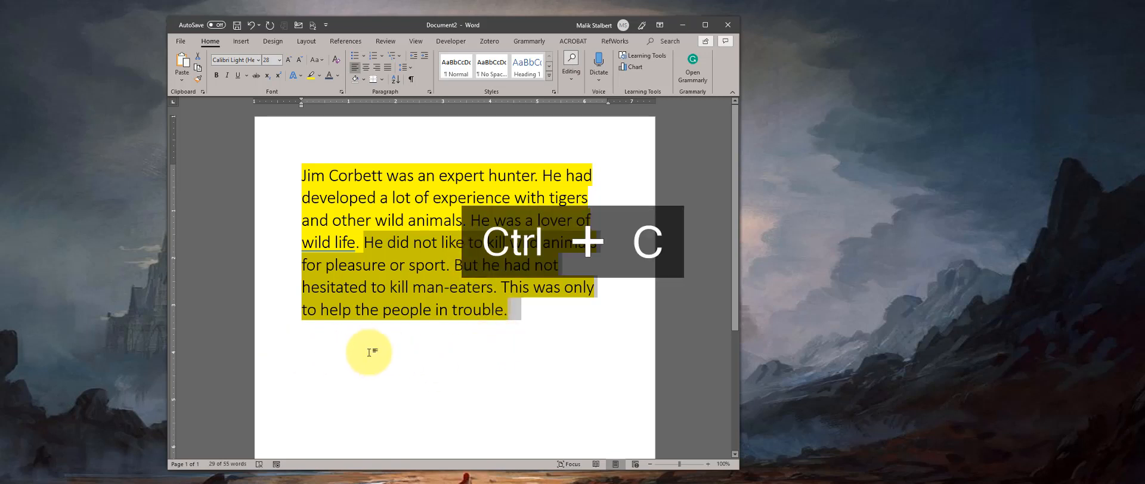
Add blank lines after the end of the paragraph and paste the copied sentences there
{"action": "left_click", "coordinate": [331, 392]}
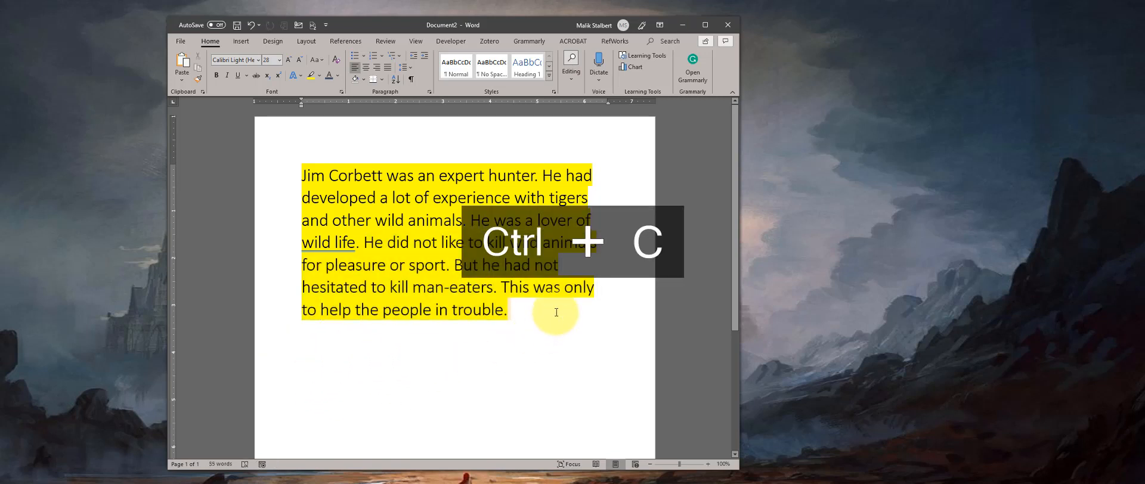
{"action": "left_click", "coordinate": [307, 413]}
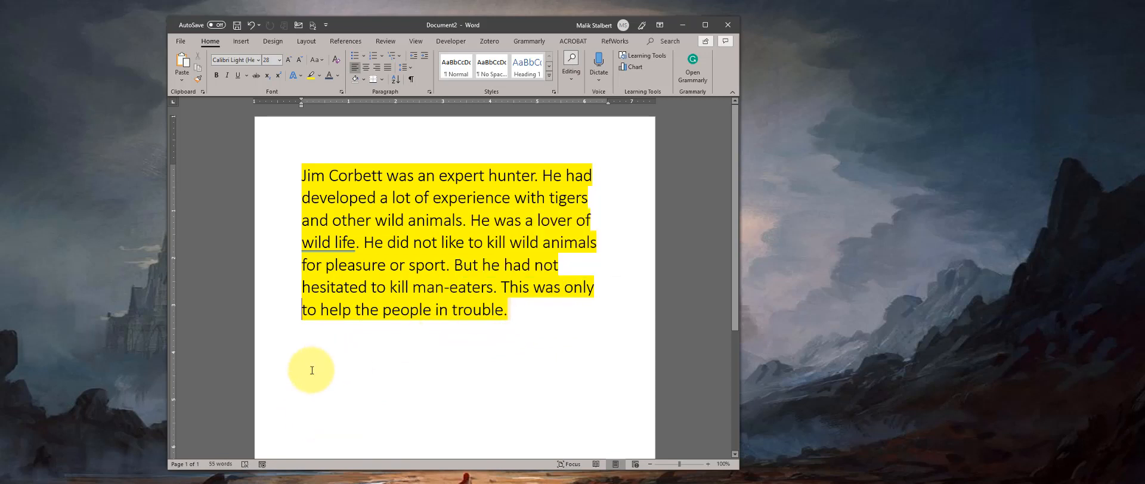
{"action": "scroll", "coordinate": [361, 341], "scroll_direction": "down", "scroll_amount": 1}
{"action": "left_click", "coordinate": [296, 296]}
{"action": "double_click", "coordinate": [334, 375]}
{"action": "left_click", "coordinate": [329, 314]}
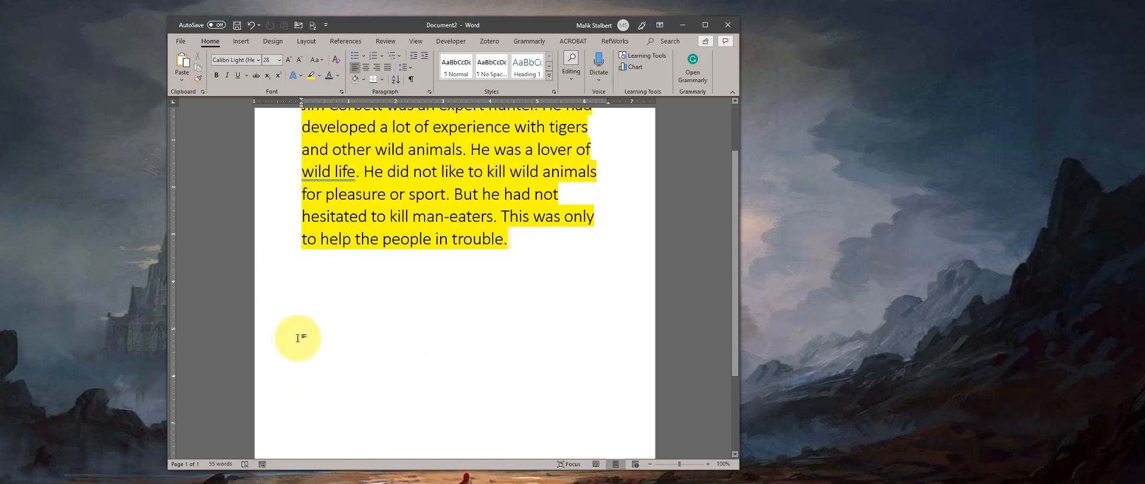
{"action": "left_click", "coordinate": [316, 332]}
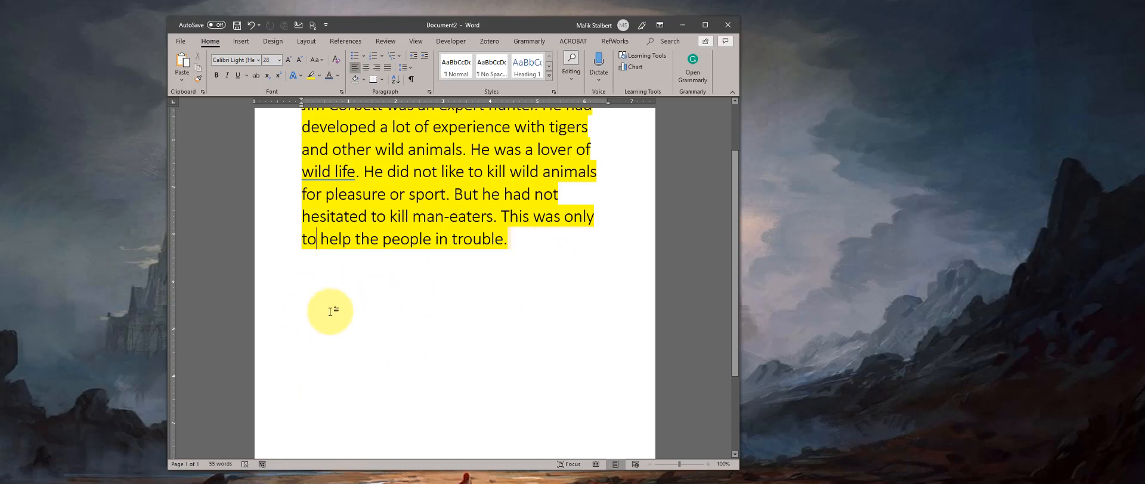
{"action": "left_click", "coordinate": [535, 239]}
{"action": "key", "text": "Return"}
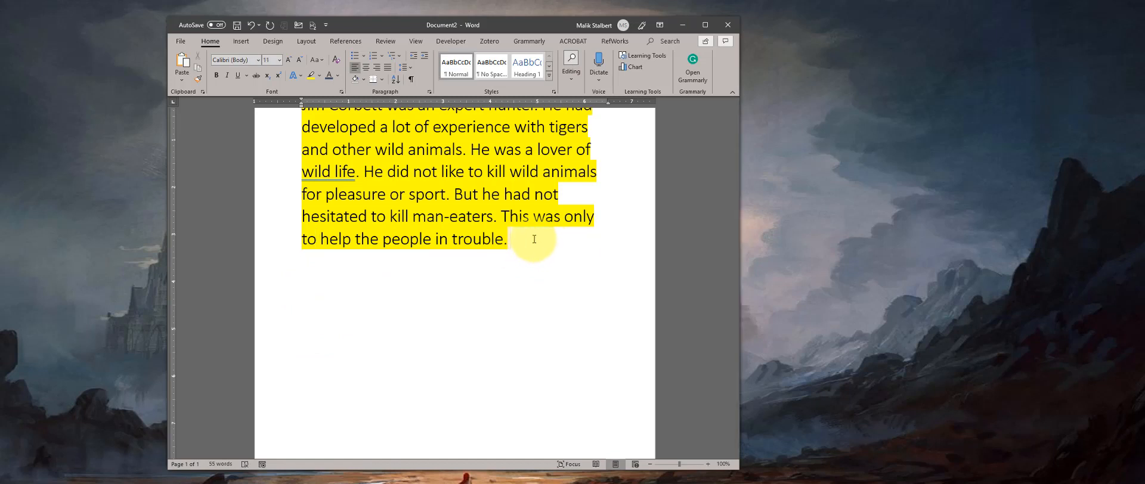
{"action": "key", "text": "ctrl+v"}
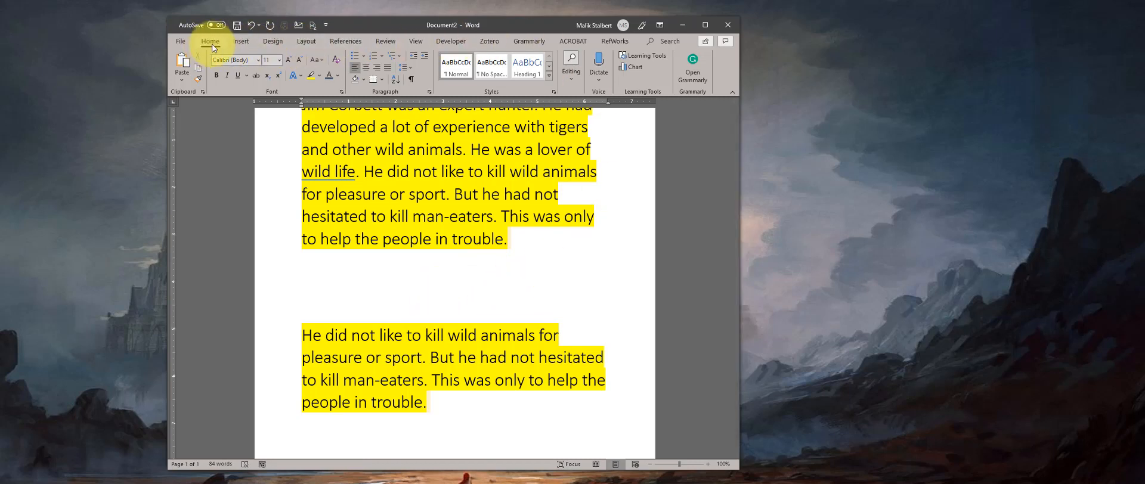
Undo the paste of the copied sentences and redo it
{"action": "left_click", "coordinate": [180, 41]}
{"action": "left_click", "coordinate": [180, 42]}
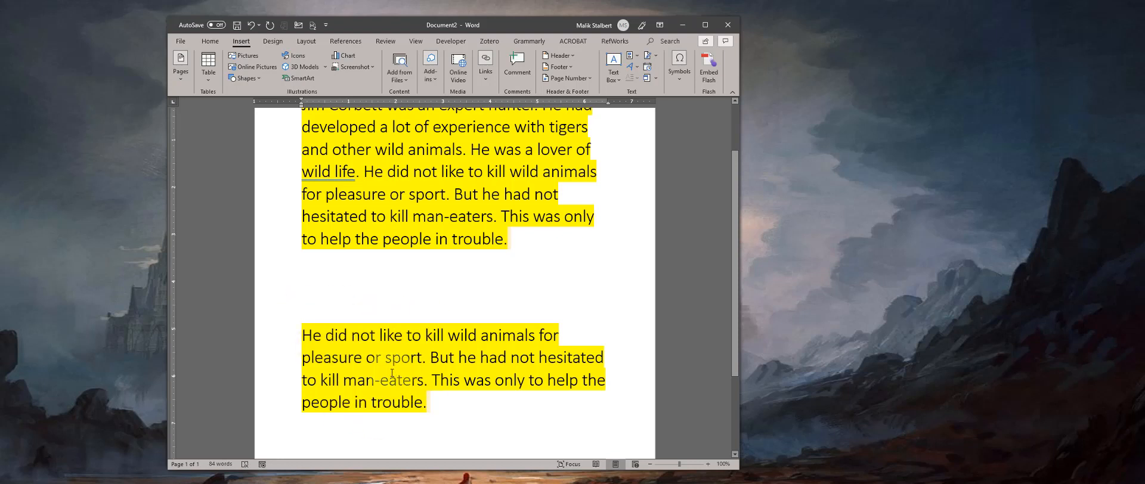
{"action": "key", "text": "ctrl+z"}
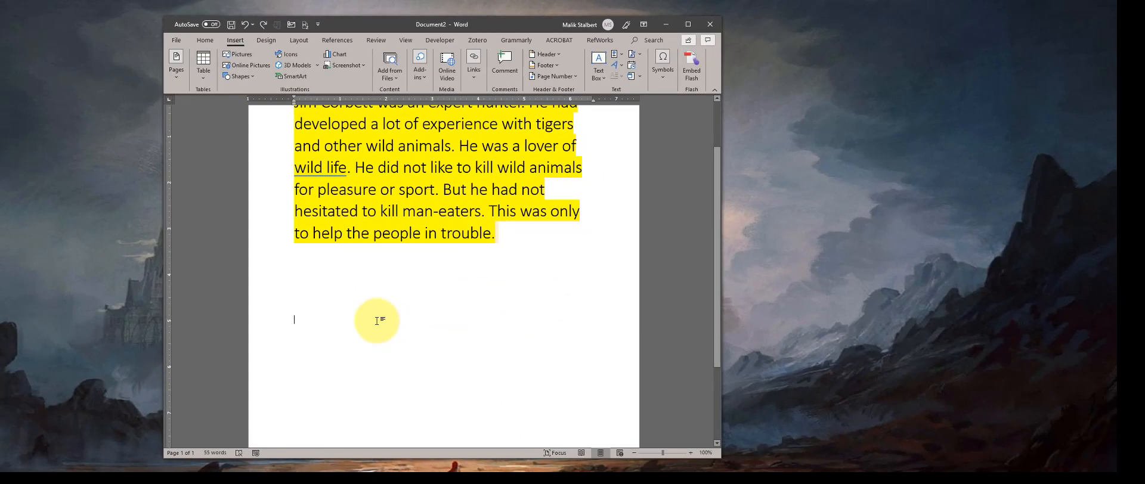
{"action": "key", "text": "ctrl+y"}
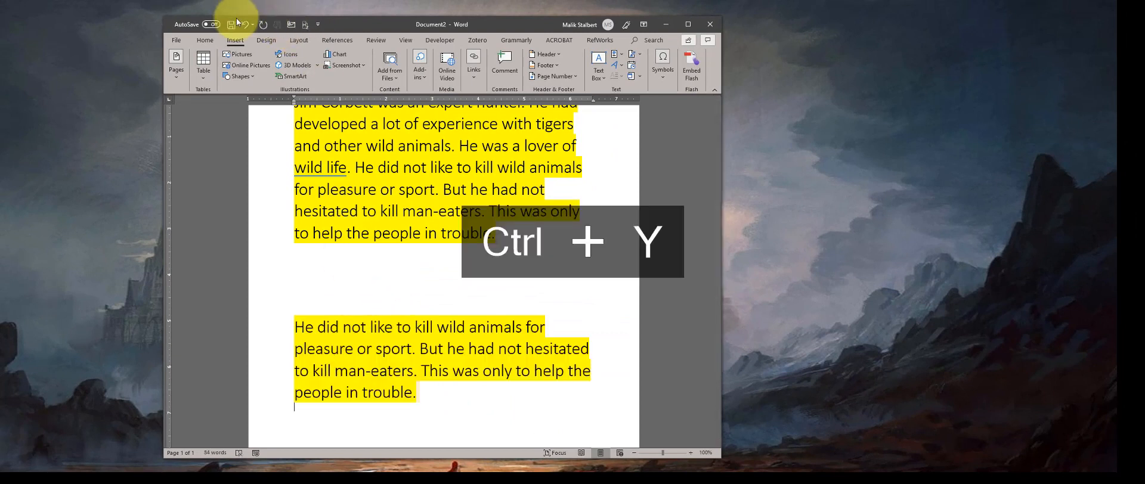
View the document's Info page and the list of recent files to open, returning to the document each time
{"action": "left_click", "coordinate": [376, 190]}
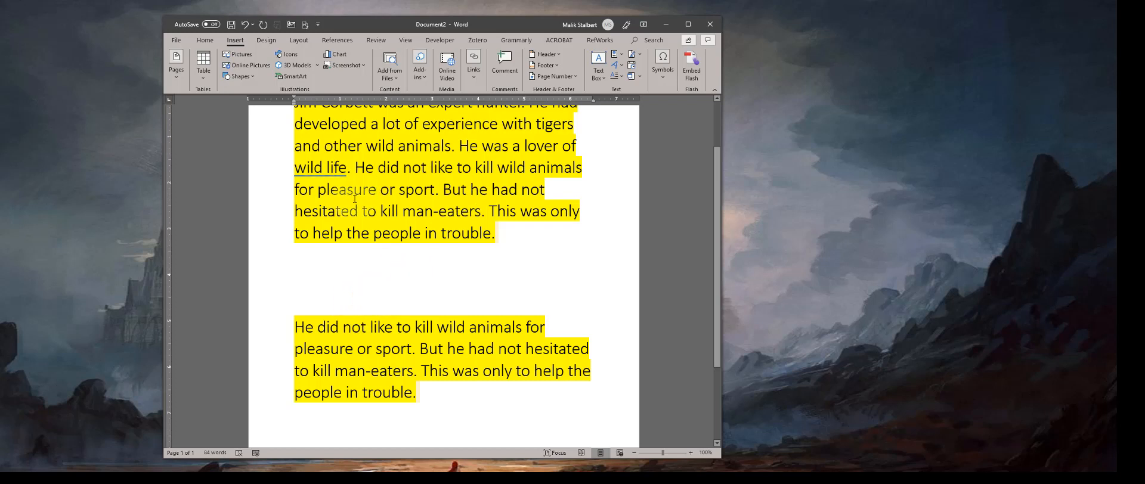
{"action": "left_click", "coordinate": [176, 39]}
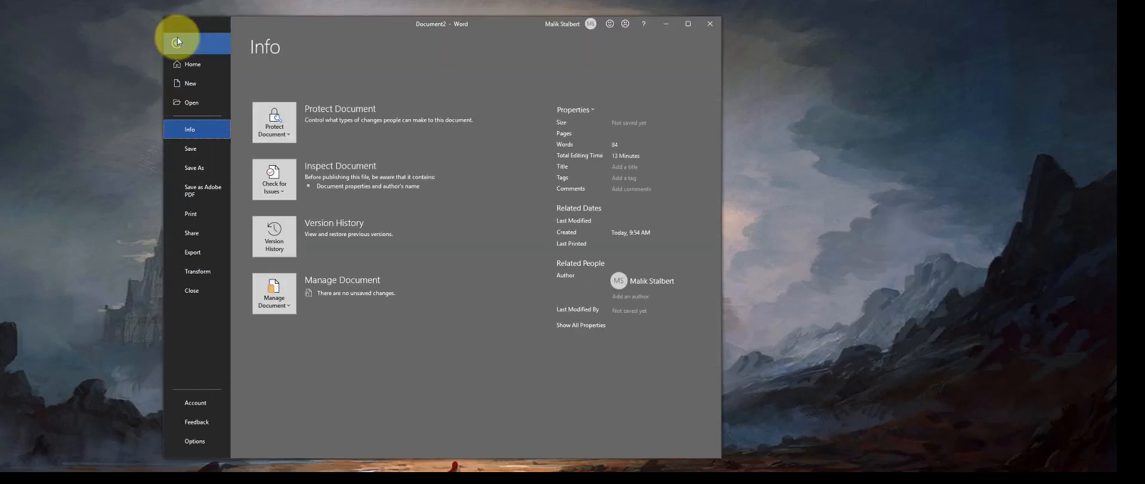
{"action": "left_click", "coordinate": [176, 43]}
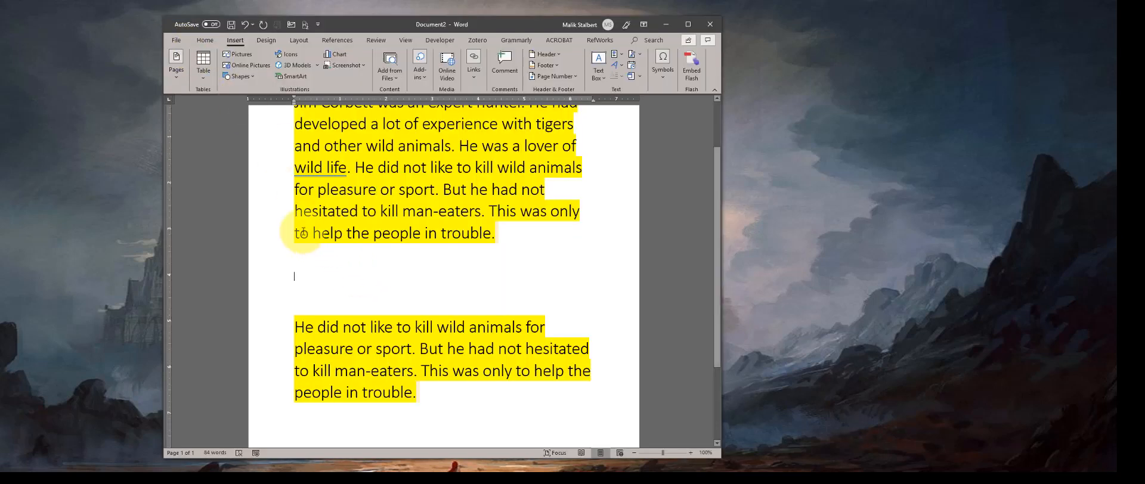
{"action": "key", "text": "ctrl+o"}
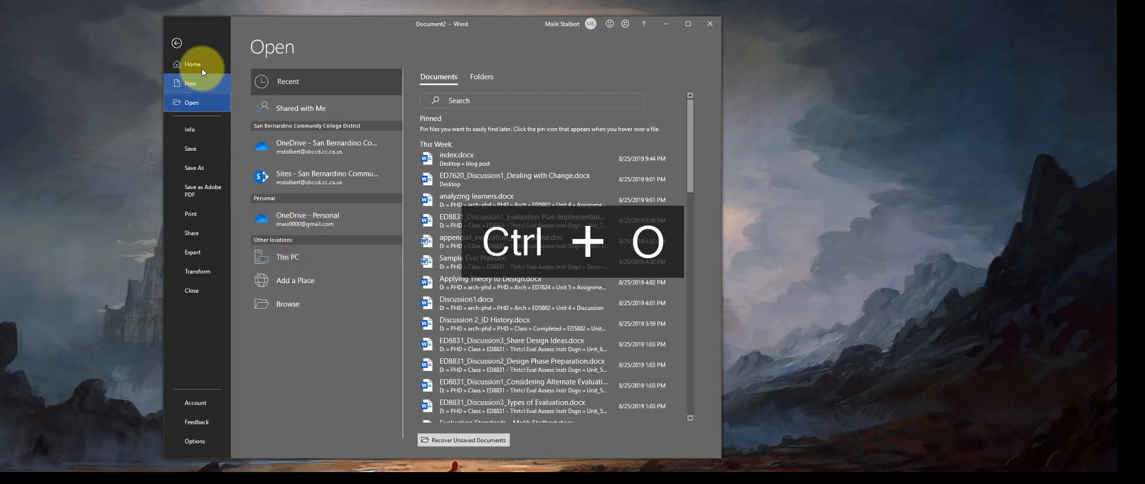
{"action": "left_click", "coordinate": [177, 43]}
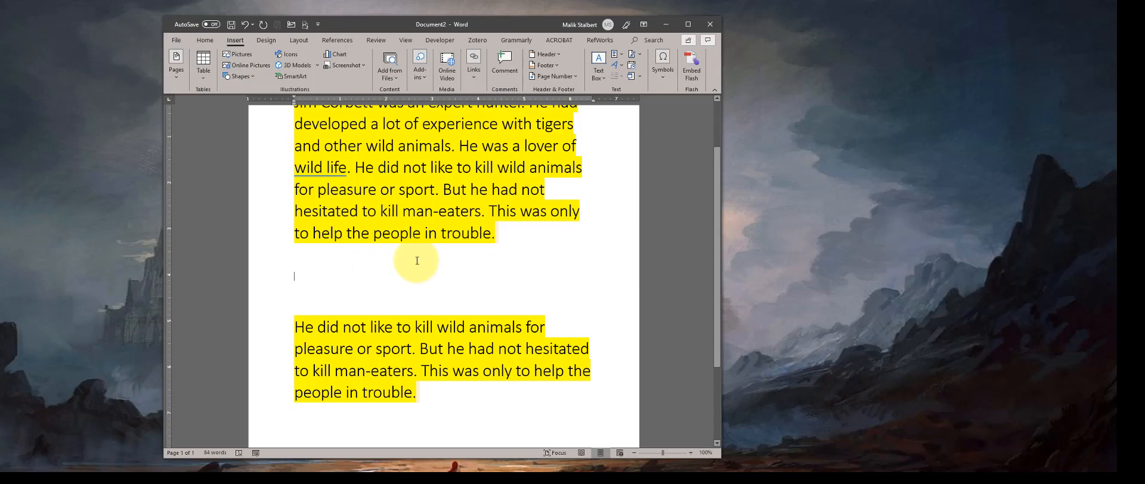
Start saving the document and back out, and view its Info page before returning to the text
{"action": "key", "text": "ctrl+s"}
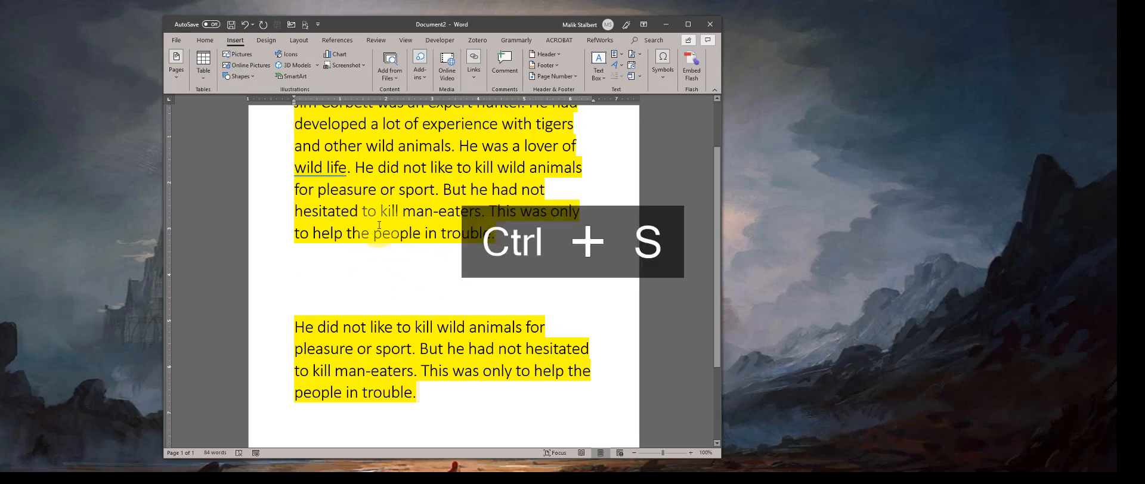
{"action": "left_click", "coordinate": [575, 309]}
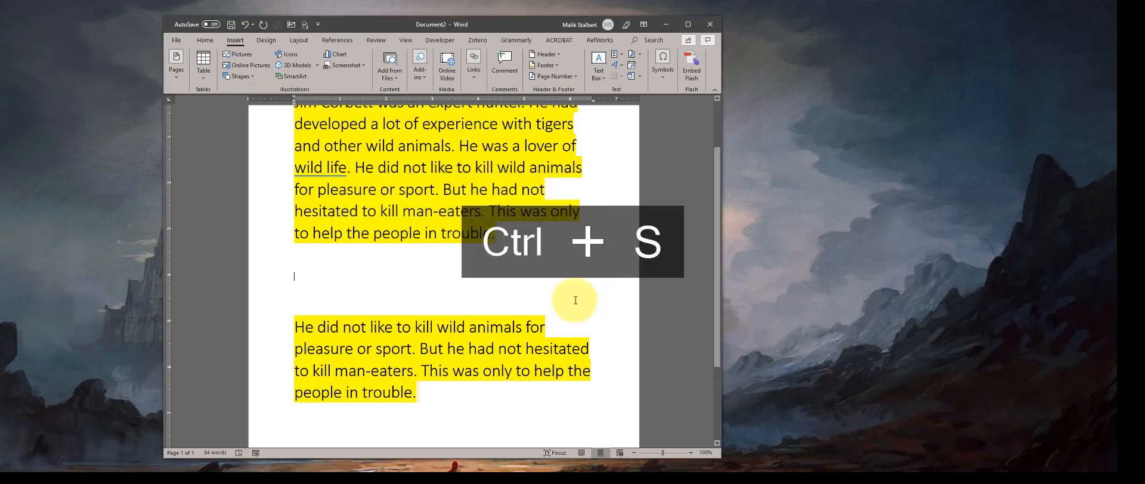
{"action": "left_click", "coordinate": [176, 39]}
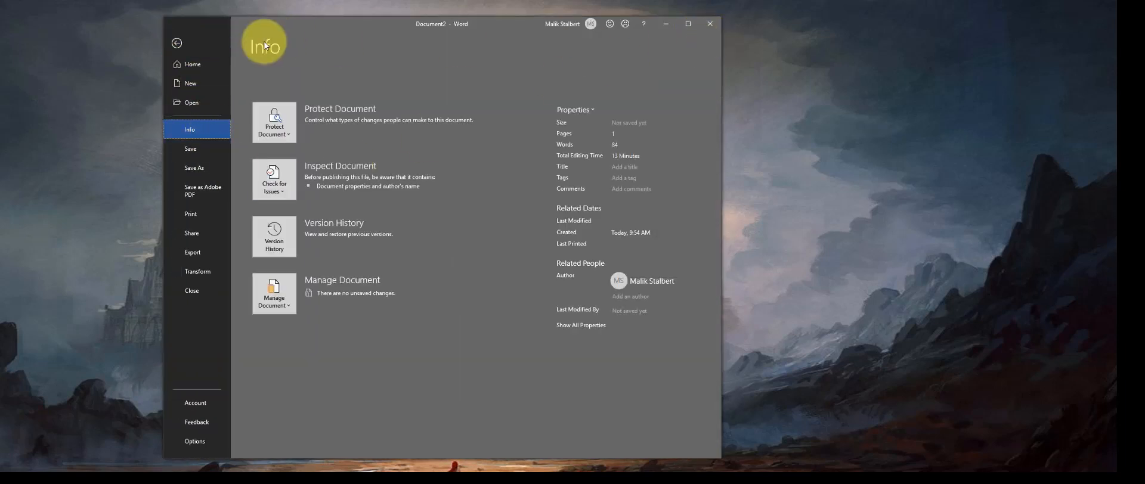
{"action": "left_click", "coordinate": [177, 42]}
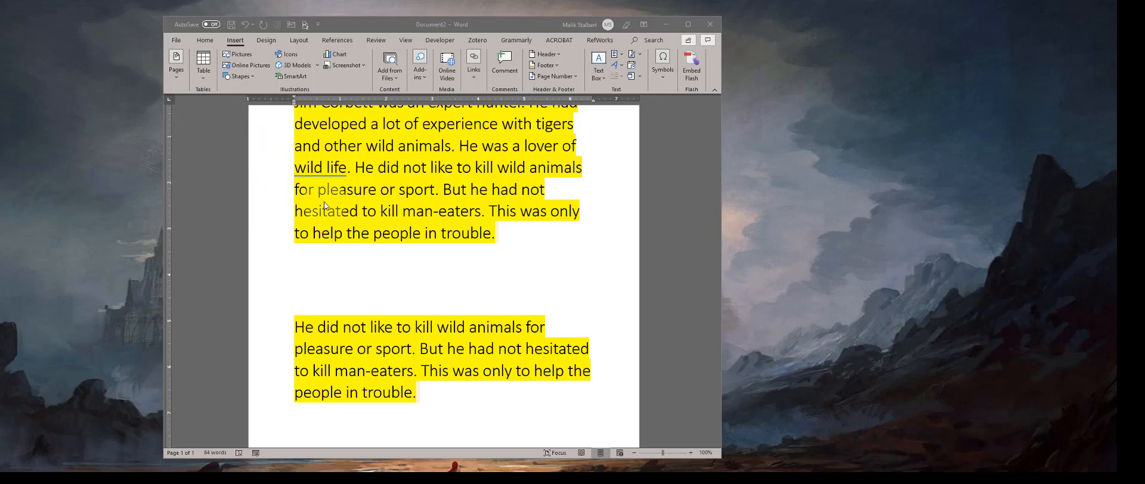
{"action": "left_click", "coordinate": [367, 257]}
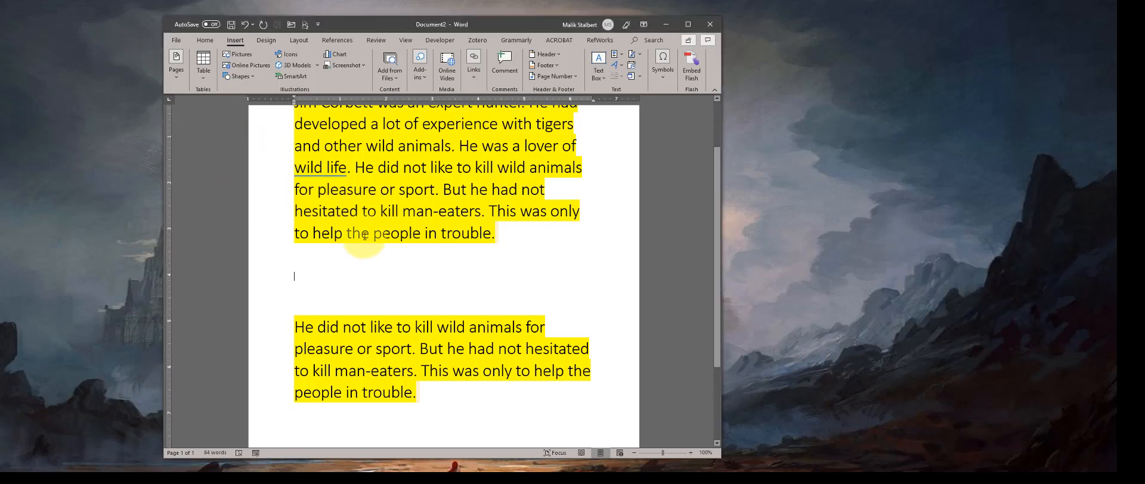
{"action": "scroll", "coordinate": [466, 233], "scroll_direction": "down", "scroll_amount": 1}
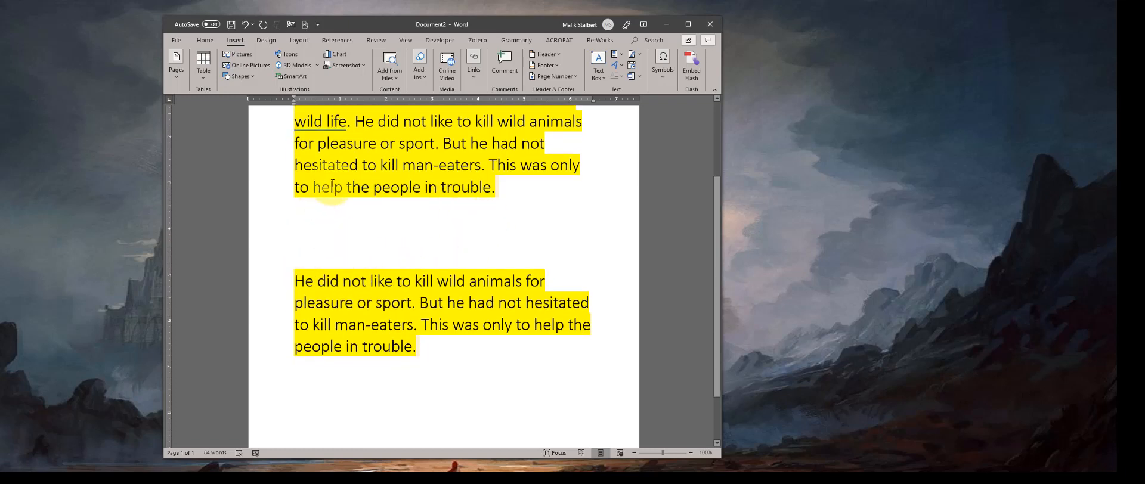
{"action": "scroll", "coordinate": [313, 187], "scroll_direction": "up", "scroll_amount": 2}
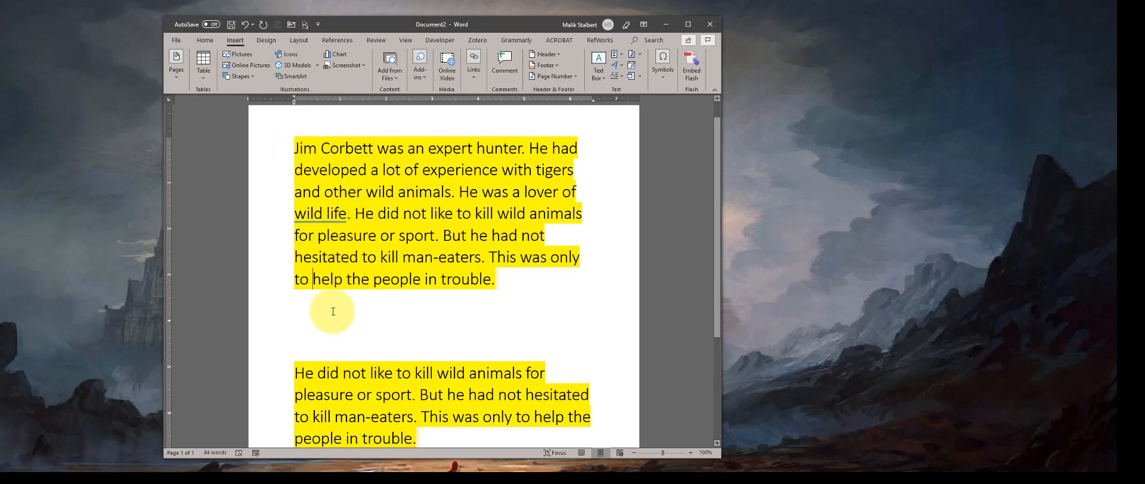
Replace the word "help" in the first paragraph's last sentence with its synonym "aid"
{"action": "double_click", "coordinate": [317, 278]}
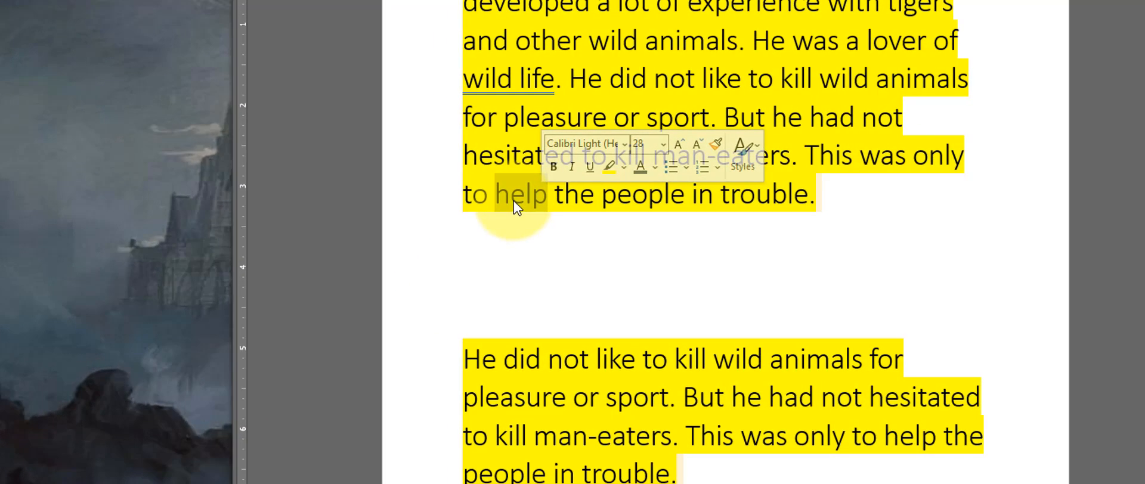
{"action": "right_click", "coordinate": [513, 200]}
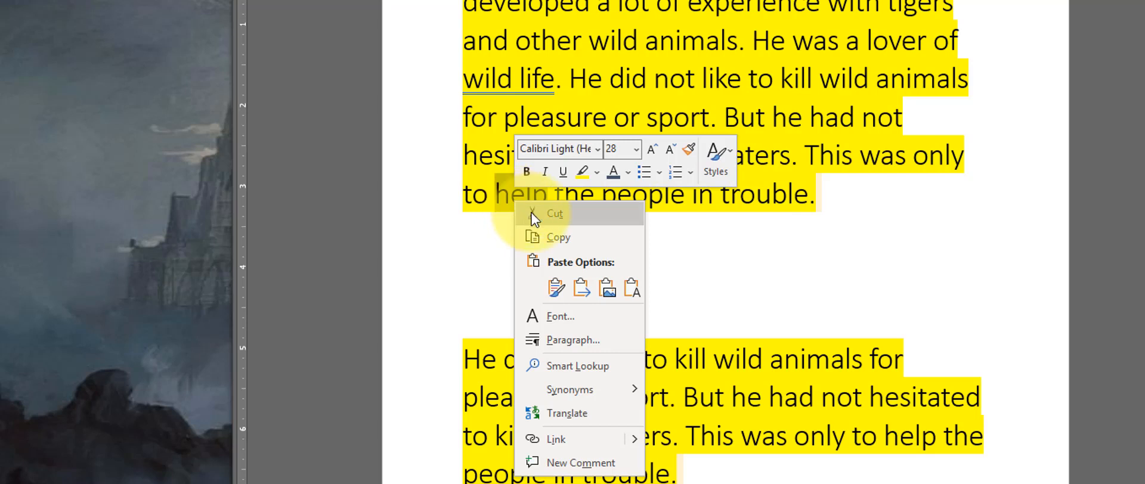
{"action": "mouse_move", "coordinate": [616, 405]}
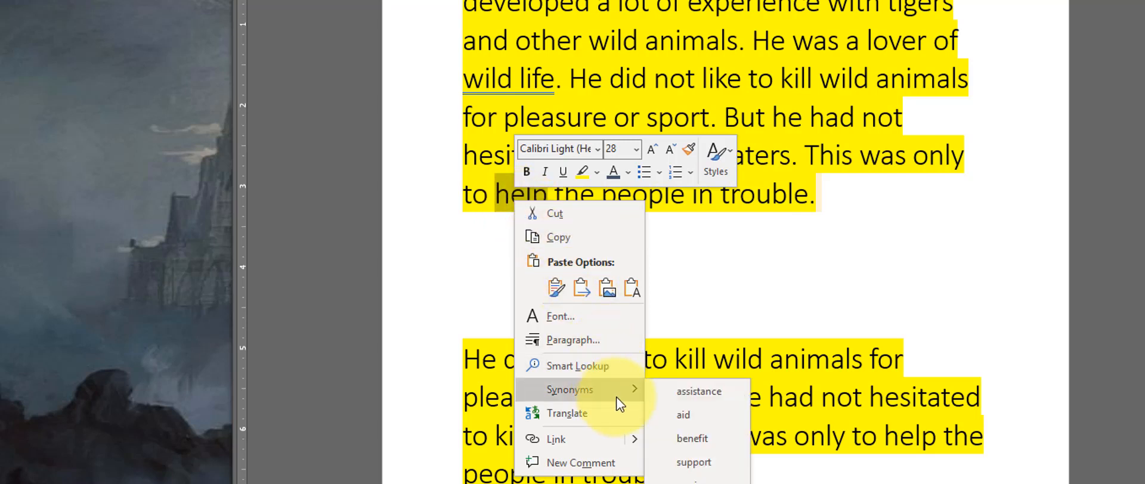
{"action": "left_click", "coordinate": [707, 421]}
{"action": "scroll", "coordinate": [686, 155], "scroll_direction": "down", "scroll_amount": 1}
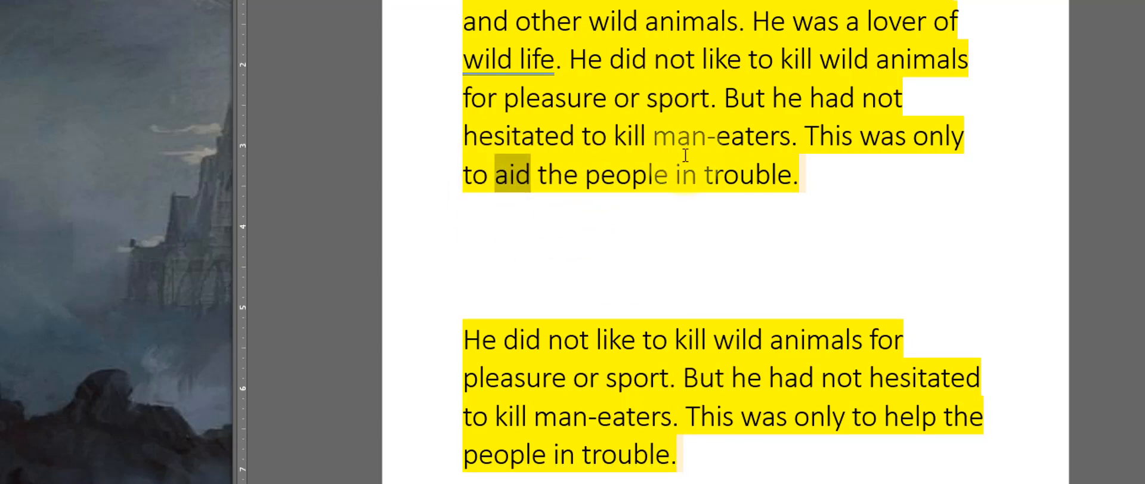
{"action": "scroll", "coordinate": [686, 155], "scroll_direction": "down", "scroll_amount": 3}
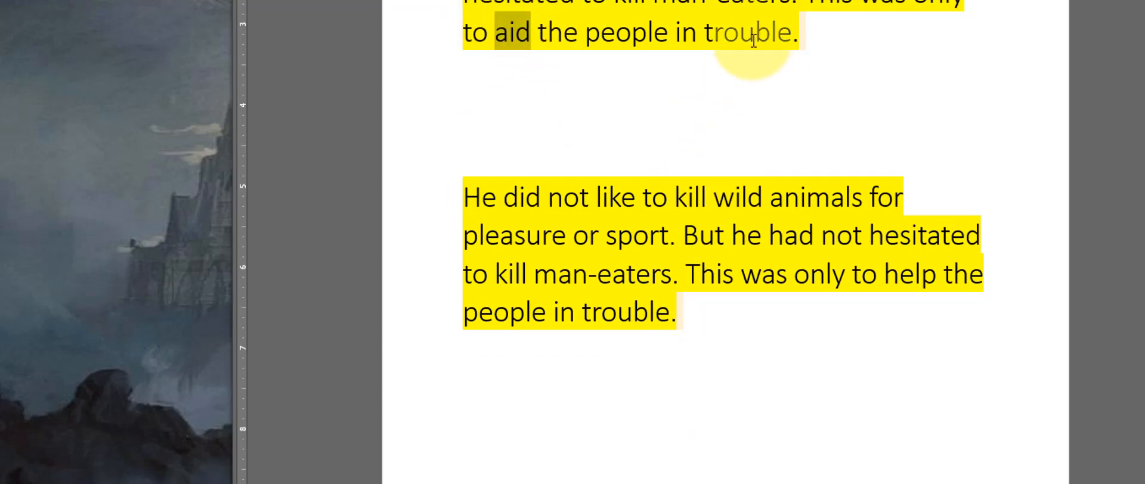
{"action": "scroll", "coordinate": [811, 71], "scroll_direction": "up", "scroll_amount": 3}
{"action": "scroll", "coordinate": [716, 106], "scroll_direction": "up", "scroll_amount": 1}
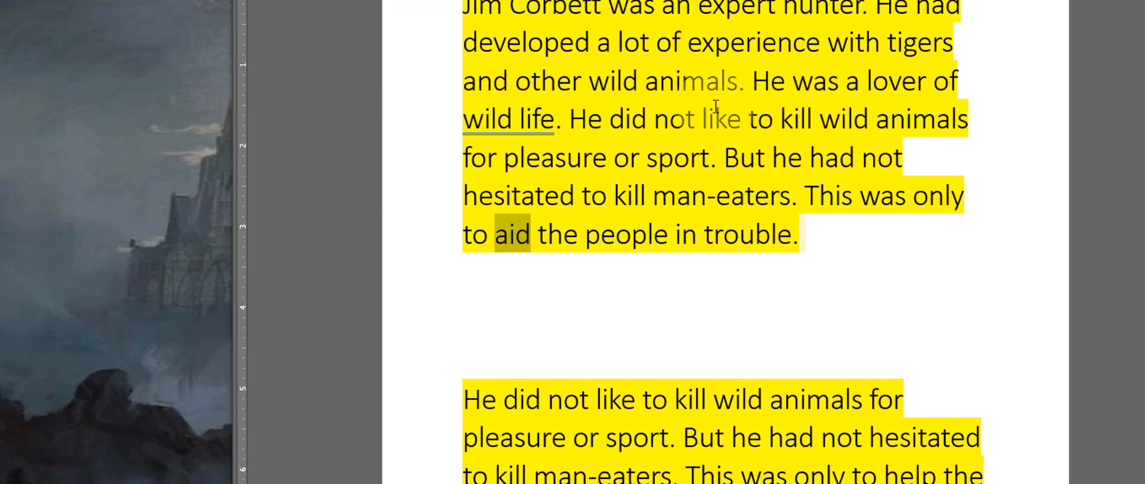
Replace "kill" before "wild animals" in the first paragraph with its synonym "slay"
{"action": "left_click", "coordinate": [808, 118]}
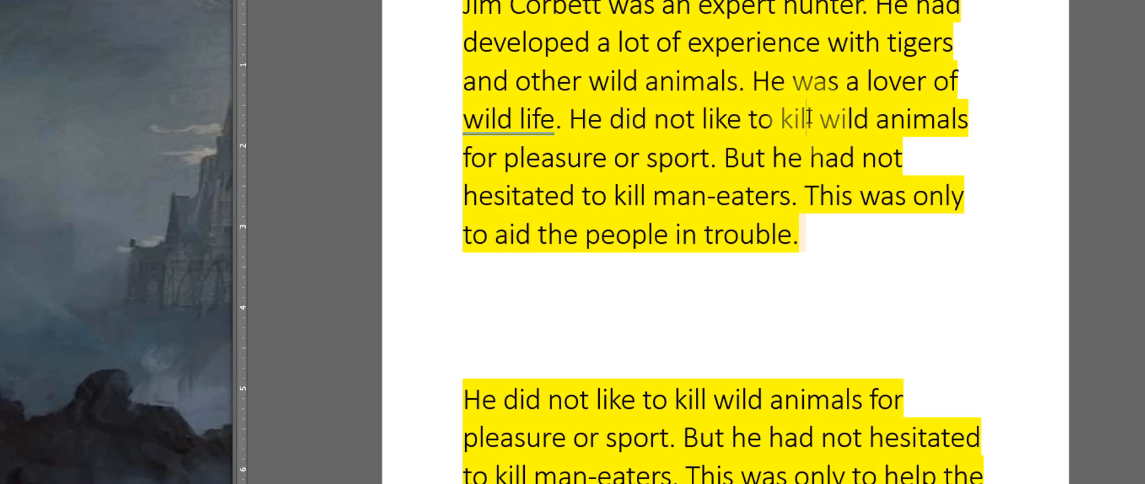
{"action": "double_click", "coordinate": [809, 118]}
{"action": "left_click", "coordinate": [844, 249]}
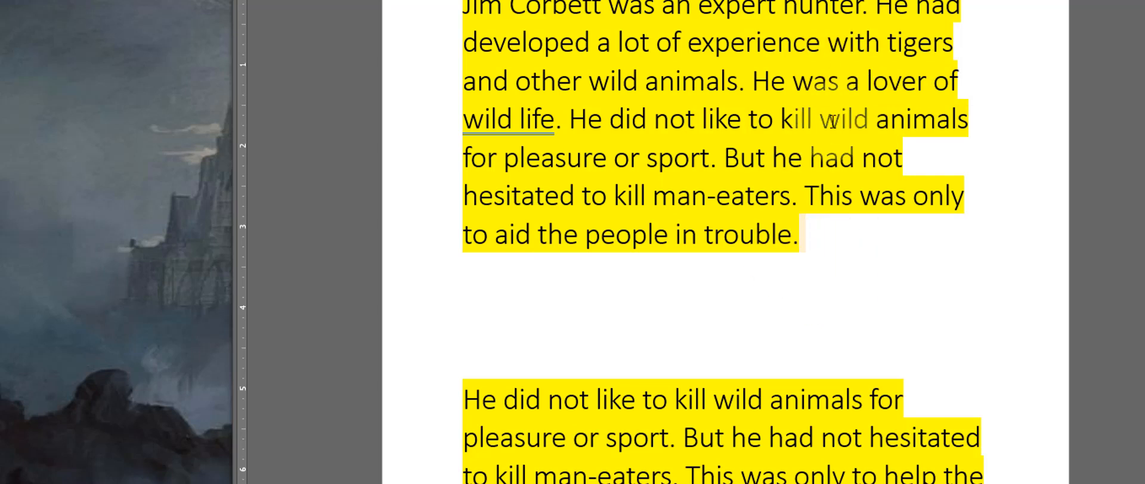
{"action": "double_click", "coordinate": [795, 119]}
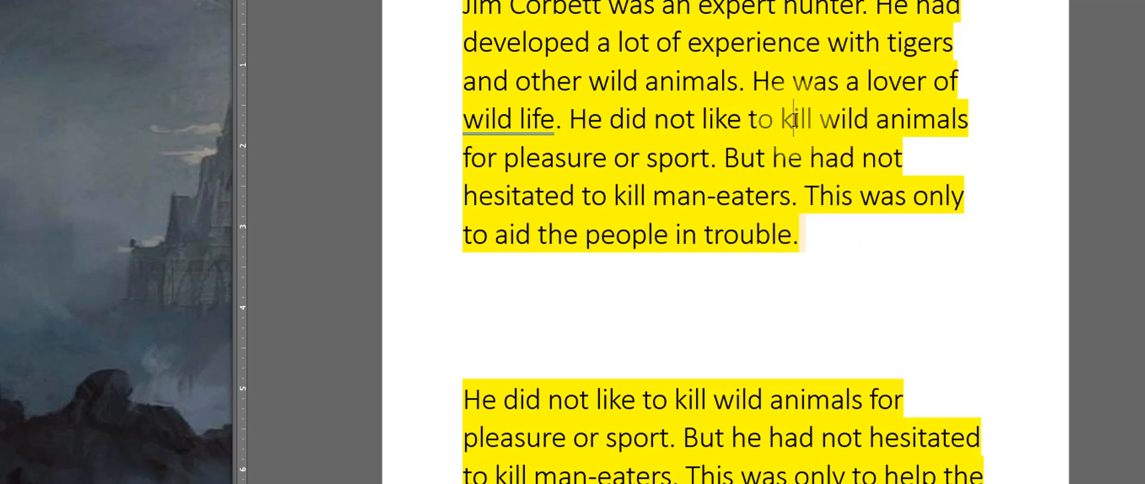
{"action": "right_click", "coordinate": [792, 119]}
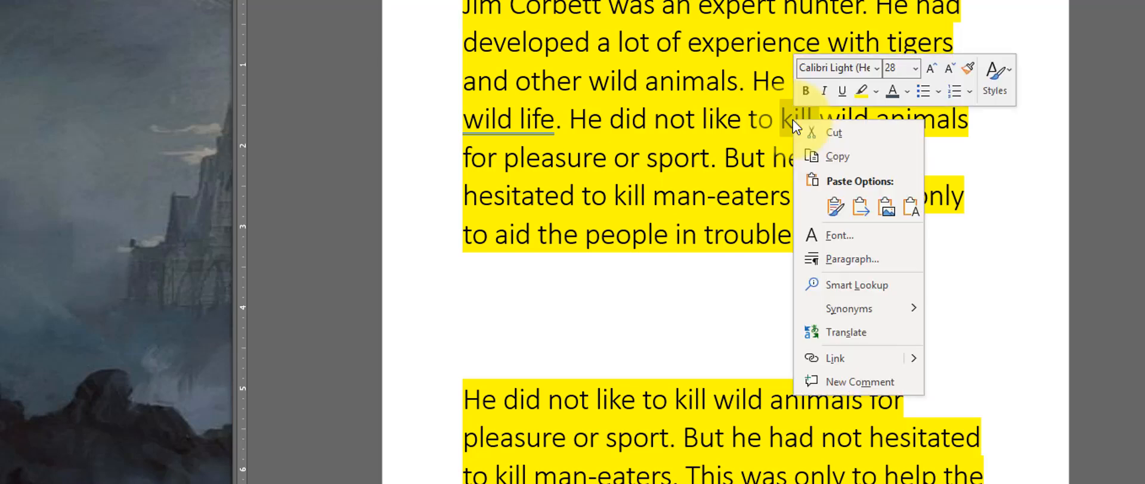
{"action": "mouse_move", "coordinate": [881, 312]}
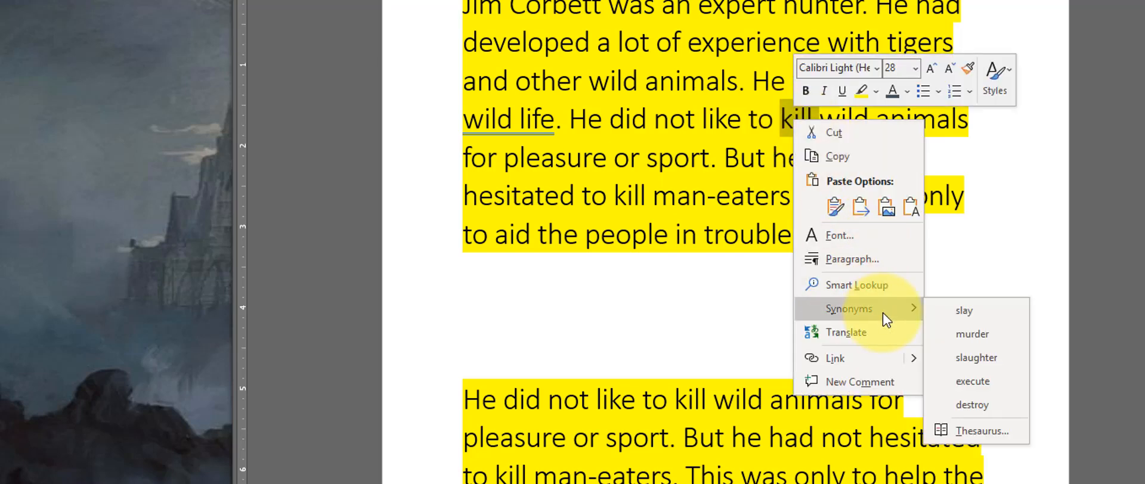
{"action": "left_click", "coordinate": [978, 314]}
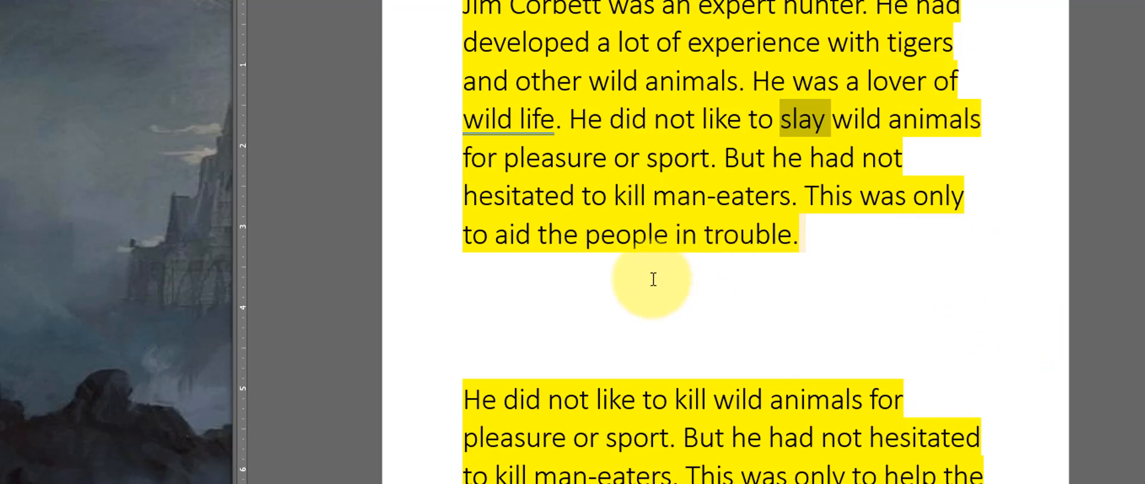
{"action": "scroll", "coordinate": [654, 279], "scroll_direction": "down", "scroll_amount": 3}
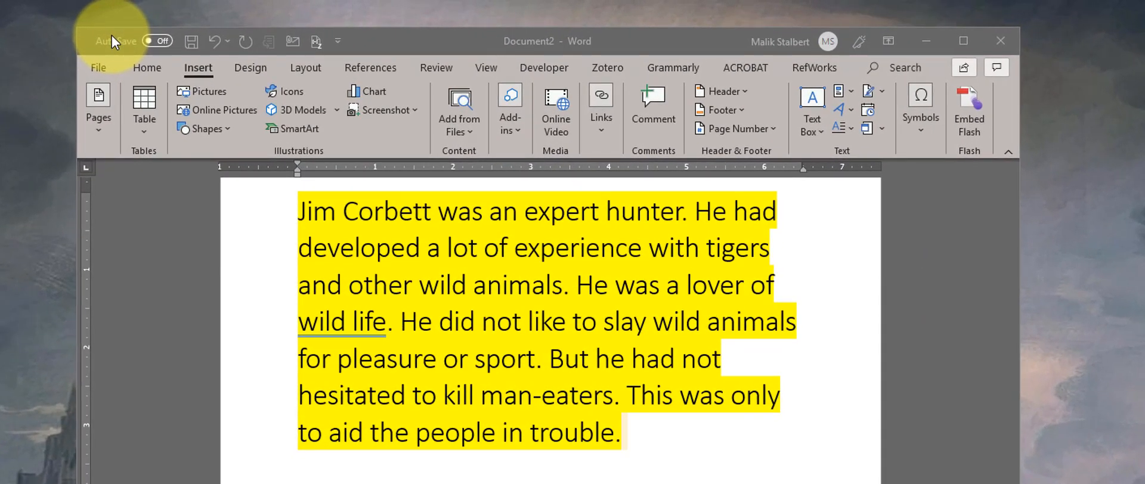
Undo the two synonym replacements and the paste, and redo the paste and the replacement with "aid"
{"action": "left_click", "coordinate": [419, 46]}
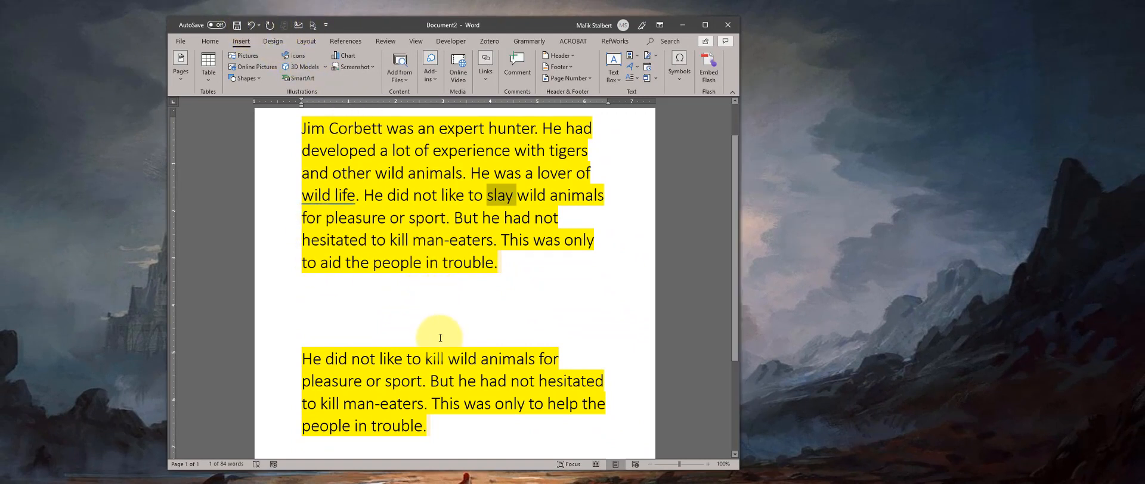
{"action": "left_click", "coordinate": [250, 26]}
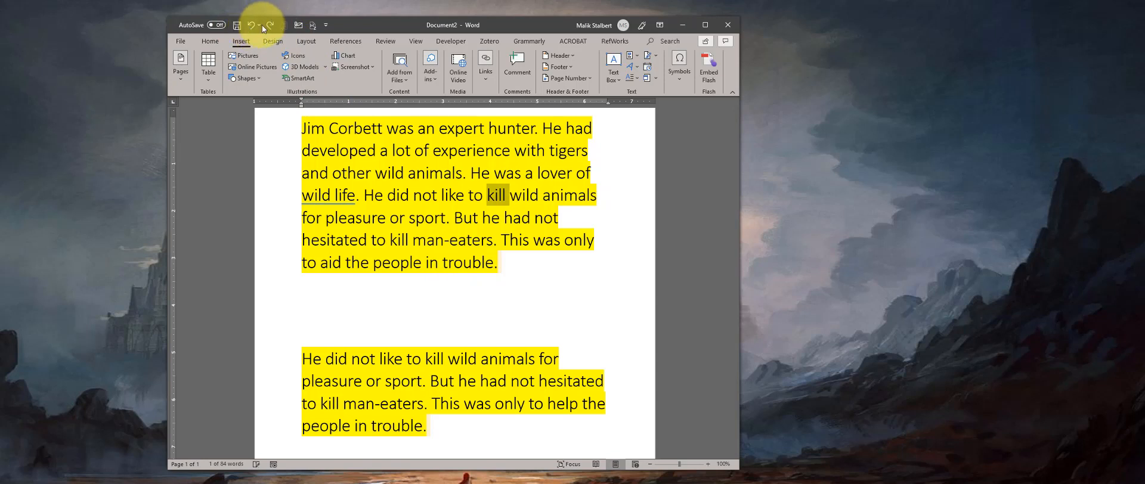
{"action": "left_click", "coordinate": [251, 26]}
{"action": "left_click", "coordinate": [251, 27]}
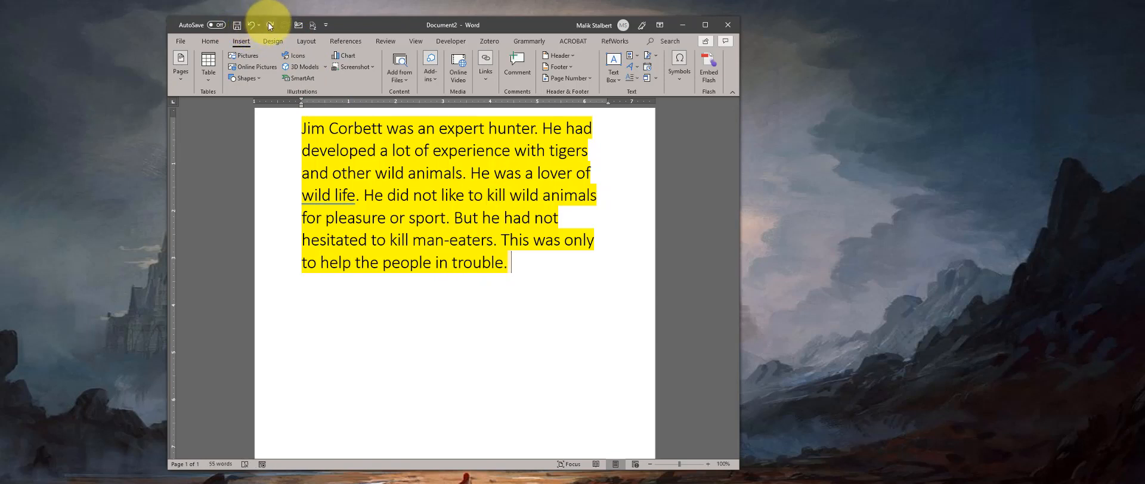
{"action": "left_click", "coordinate": [270, 26]}
{"action": "left_click", "coordinate": [270, 25]}
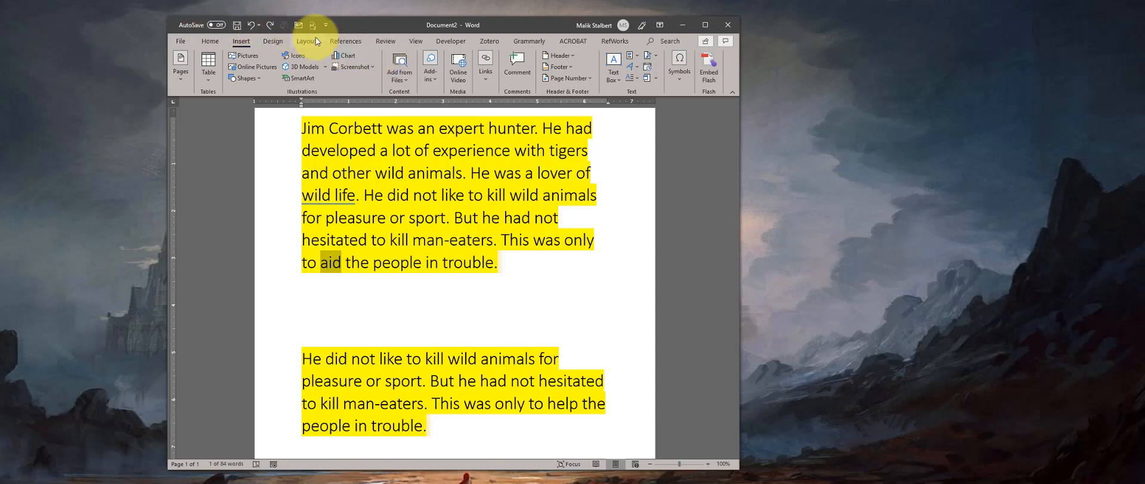
{"action": "right_click", "coordinate": [450, 182]}
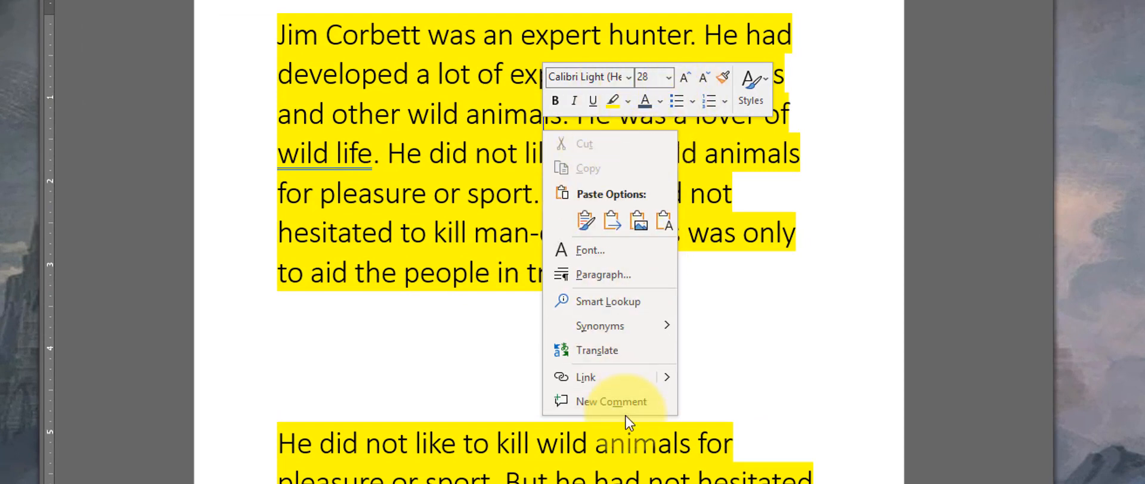
{"action": "left_click", "coordinate": [424, 158]}
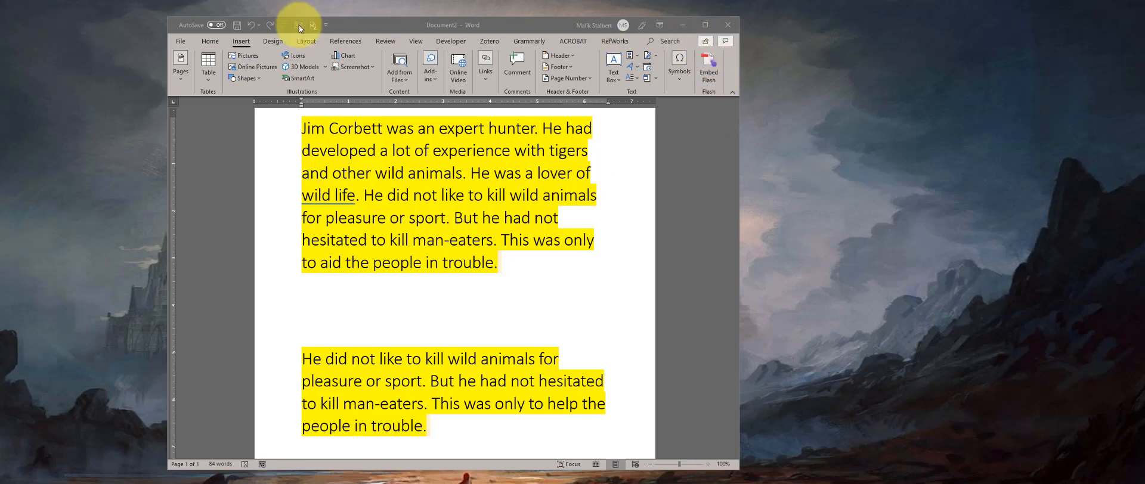
{"action": "left_click", "coordinate": [212, 40]}
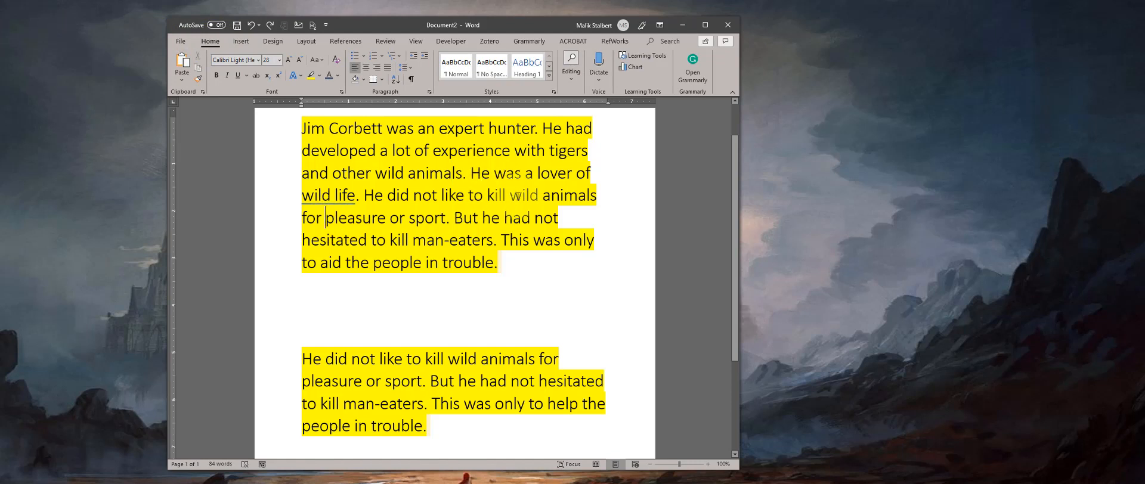
Open Help and search it for "view clipboard"
{"action": "key", "text": "F1"}
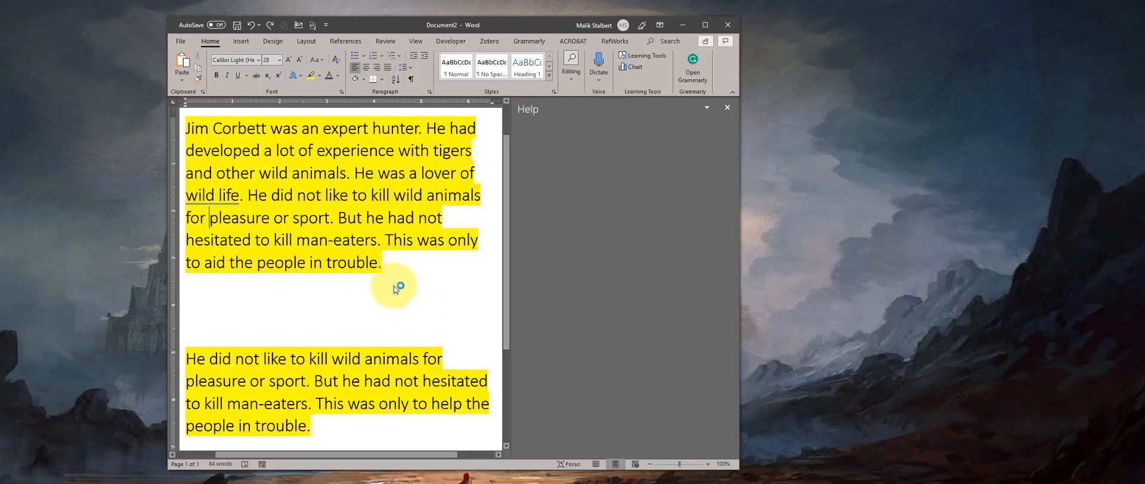
{"action": "key", "text": "F1"}
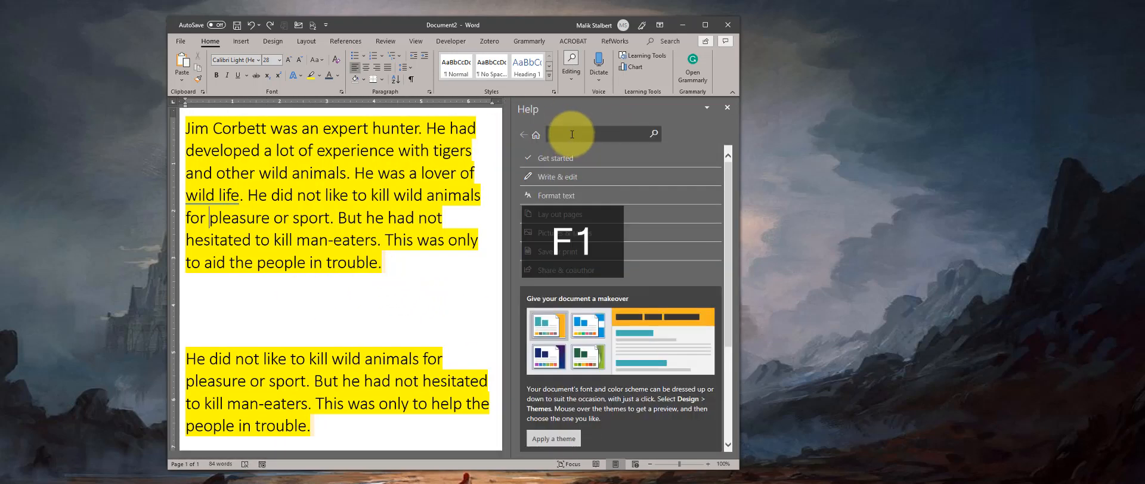
{"action": "type", "text": "cl"}
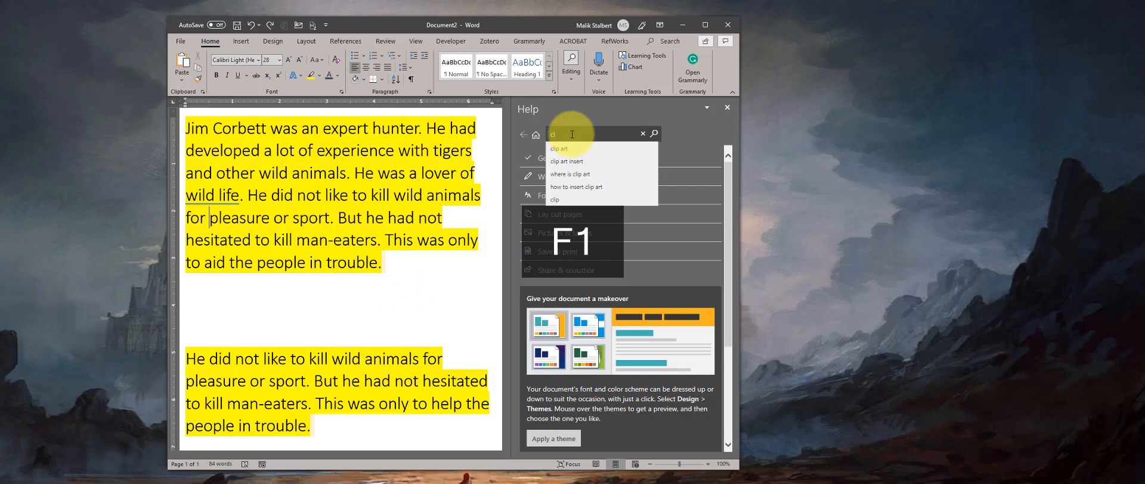
{"action": "type", "text": "ip"}
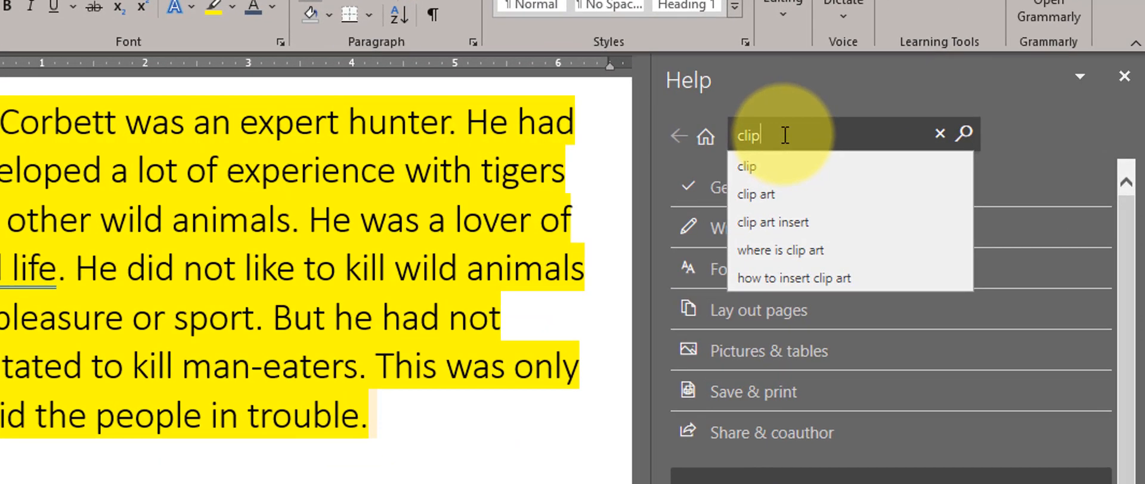
{"action": "type", "text": "board"}
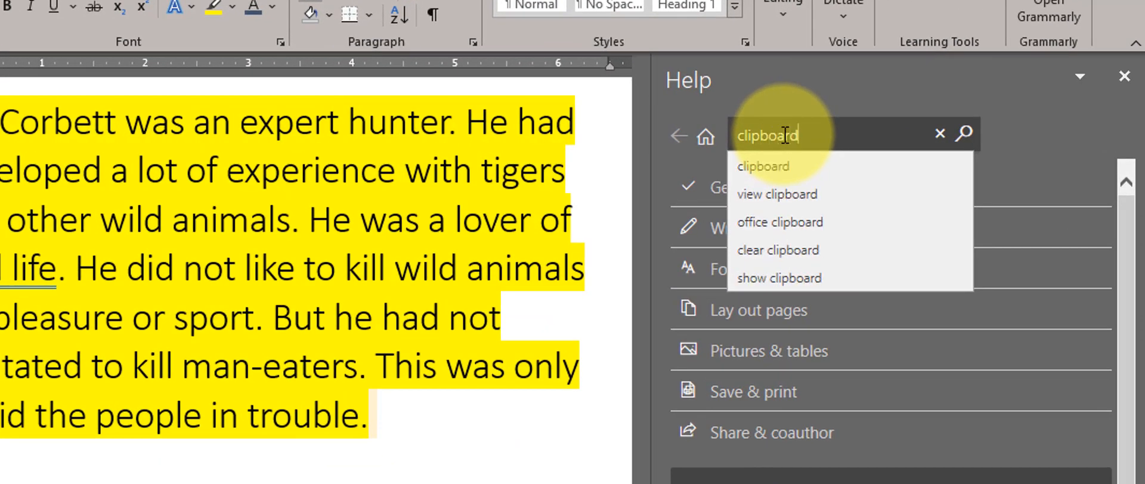
{"action": "left_click", "coordinate": [752, 194]}
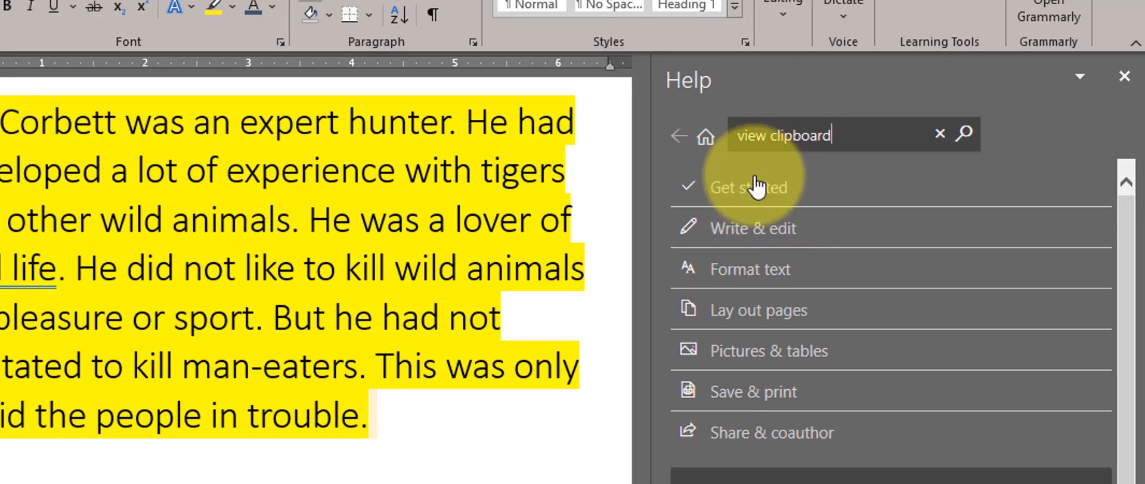
{"action": "left_click", "coordinate": [963, 135]}
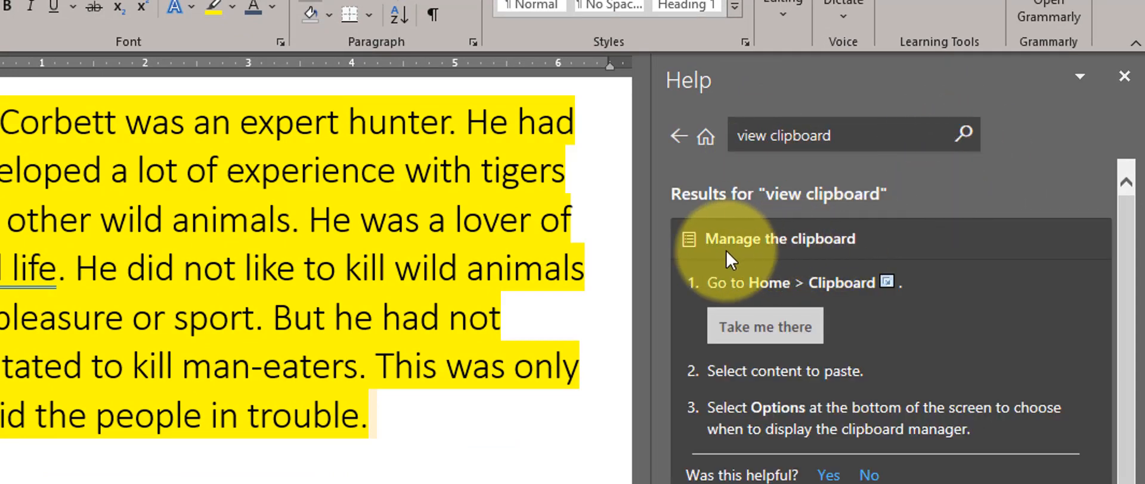
Open the Clipboard from the "Manage the clipboard" Help result and copy an outside passage about the tiger and the buffalo into it
{"action": "left_click", "coordinate": [771, 334]}
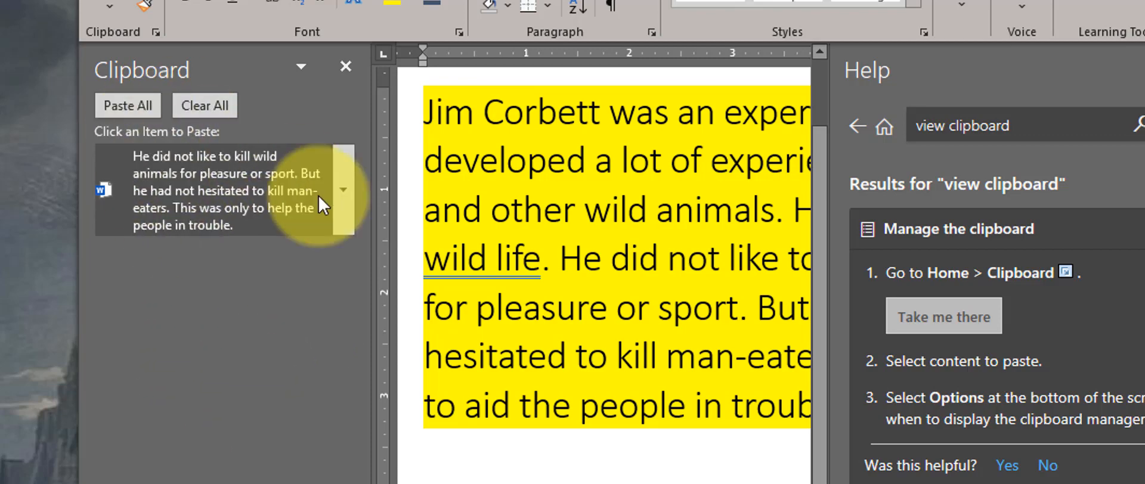
{"action": "left_click", "coordinate": [209, 220]}
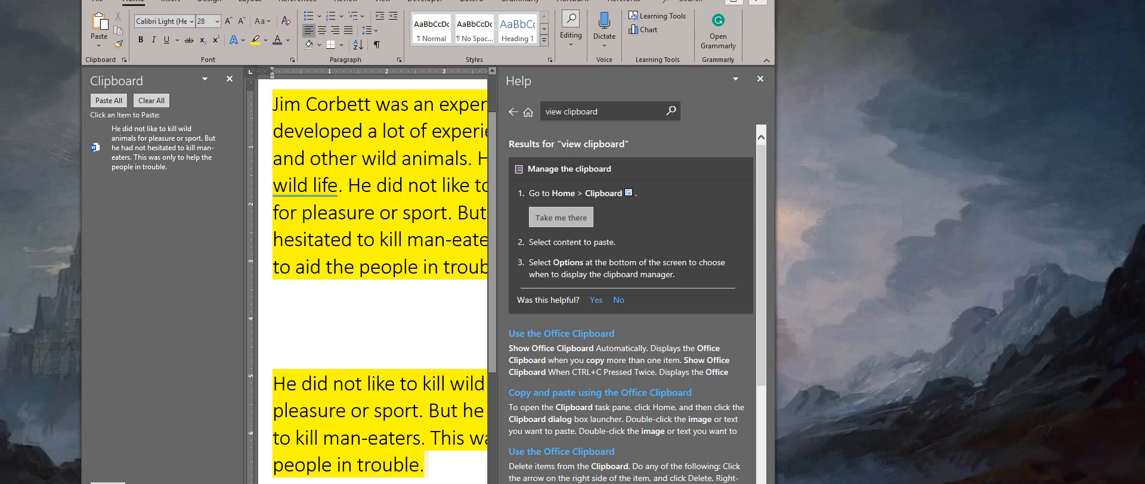
{"action": "key", "text": "ctrl+c"}
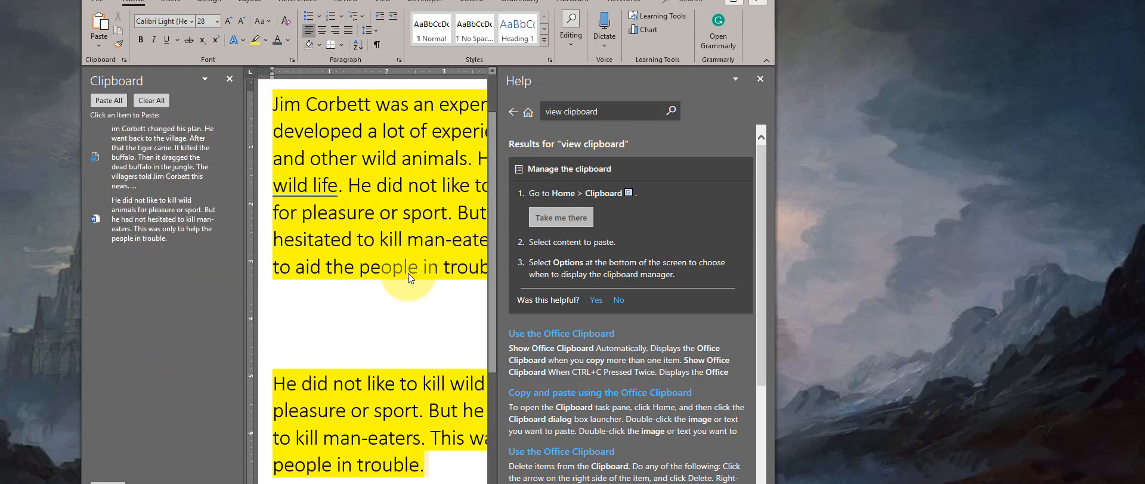
Insert five line breaks before "pleasure or sport" in the first paragraph
{"action": "scroll", "coordinate": [453, 280], "scroll_direction": "down", "scroll_amount": 3}
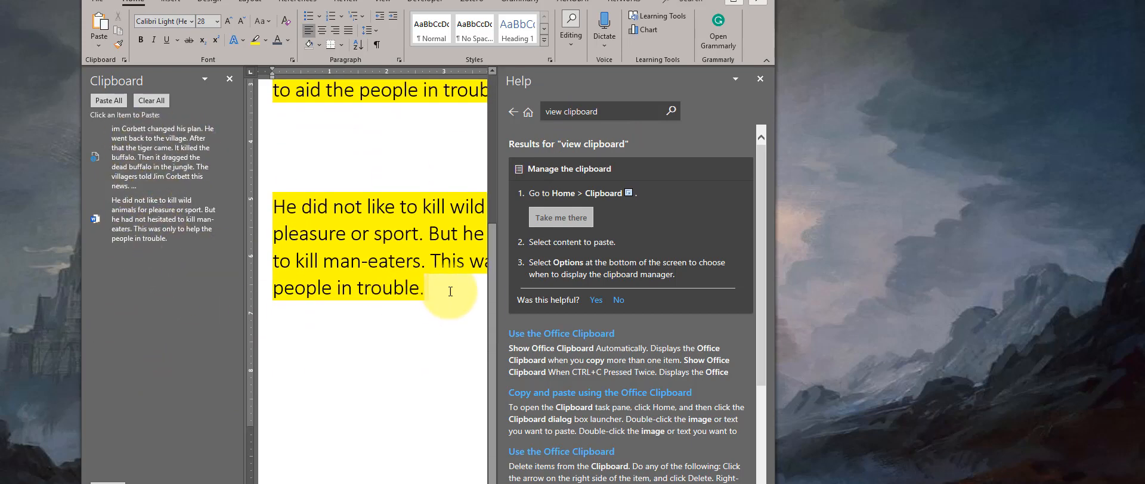
{"action": "key", "text": "Return"}
{"action": "key", "text": "Return"}
{"action": "key", "text": "Return"}
{"action": "key", "text": "Return"}
{"action": "key", "text": "Return"}
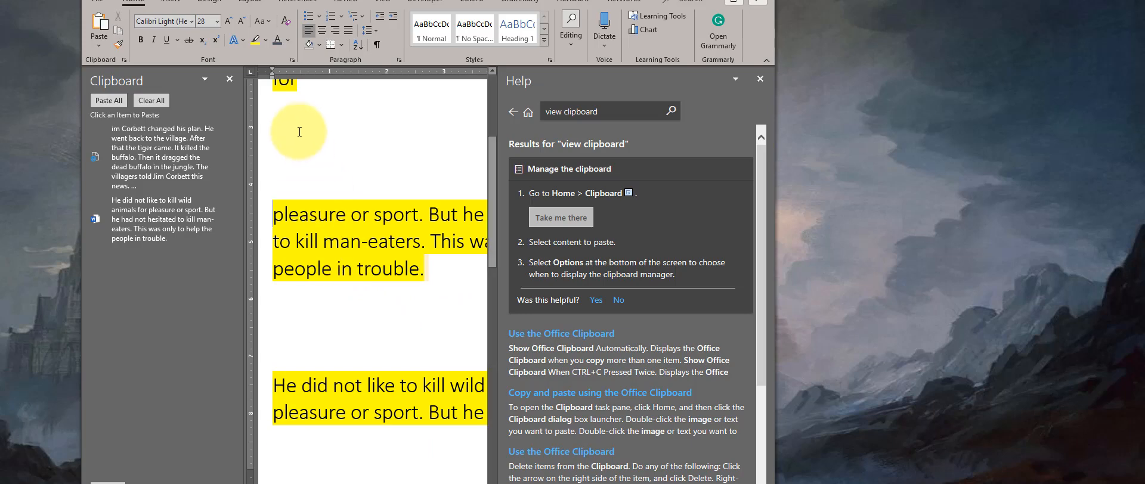
Paste the tiger and buffalo passage from the Clipboard into the blank lines after "for"
{"action": "left_click", "coordinate": [299, 132]}
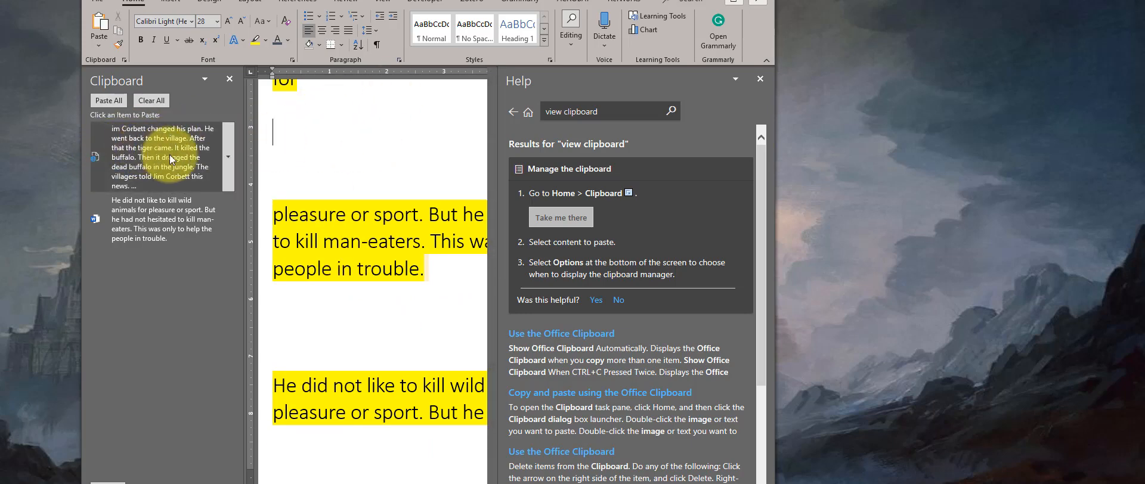
{"action": "left_click", "coordinate": [231, 174]}
{"action": "left_click", "coordinate": [209, 201]}
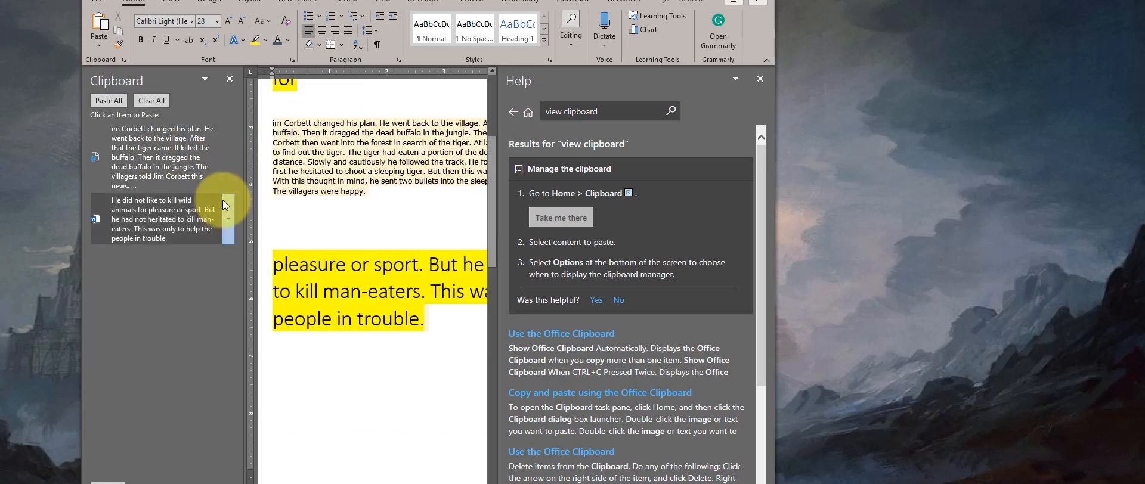
Paste the "He did not like to kill wild animals" sentences twice from the Clipboard below the first paragraph, and view the Clipboard's display options
{"action": "left_click", "coordinate": [298, 361]}
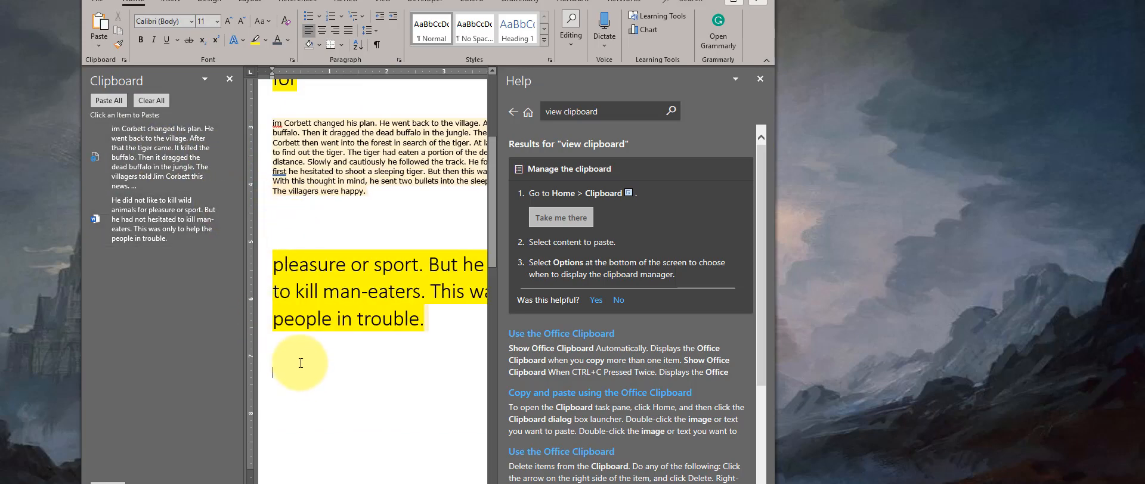
{"action": "left_click", "coordinate": [168, 221]}
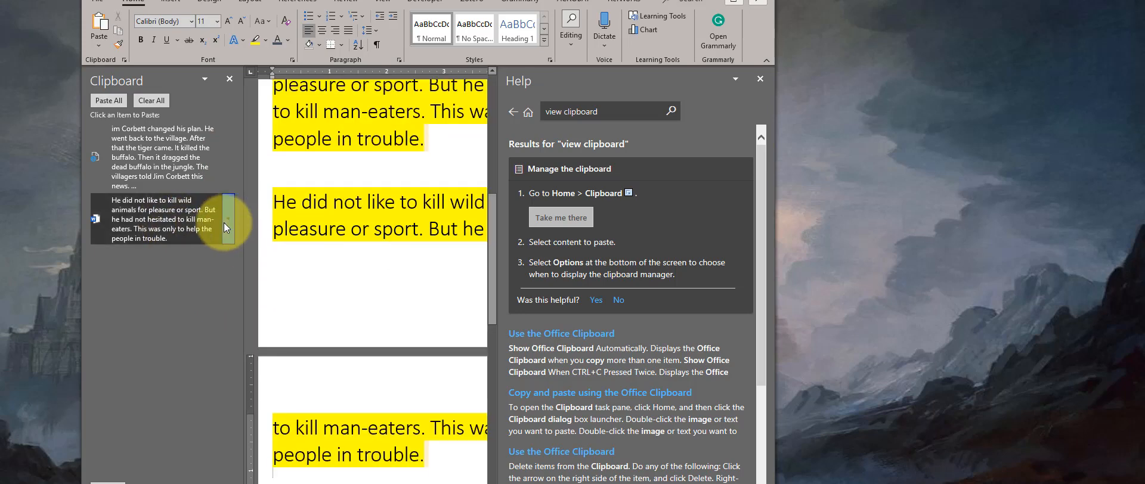
{"action": "left_click", "coordinate": [227, 219]}
{"action": "left_click", "coordinate": [242, 251]}
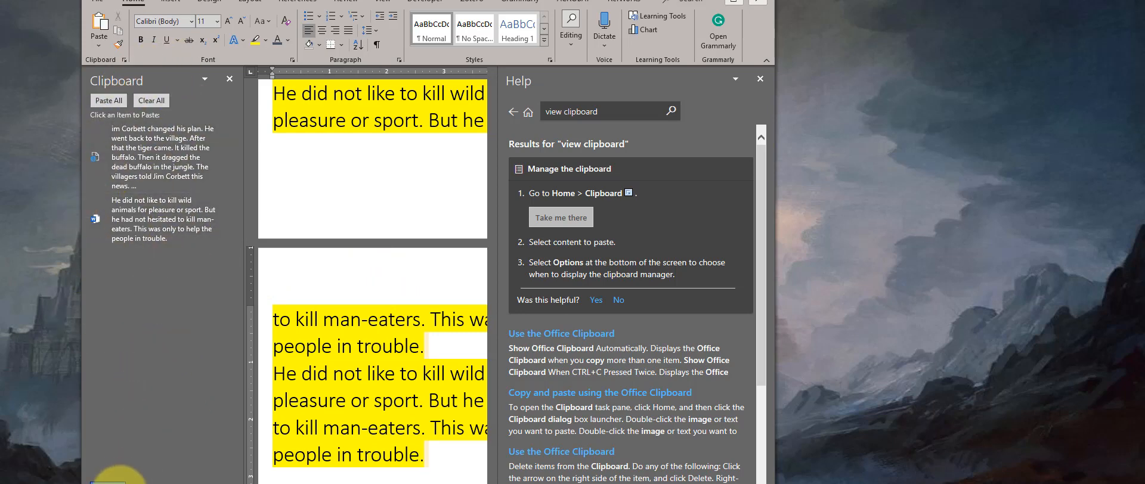
{"action": "left_click", "coordinate": [119, 483]}
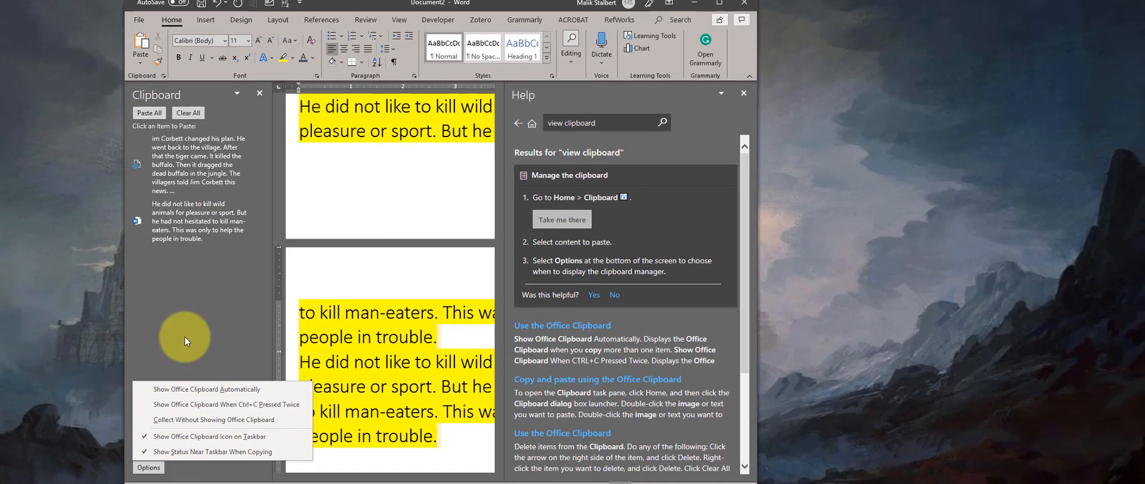
{"action": "left_click", "coordinate": [142, 350]}
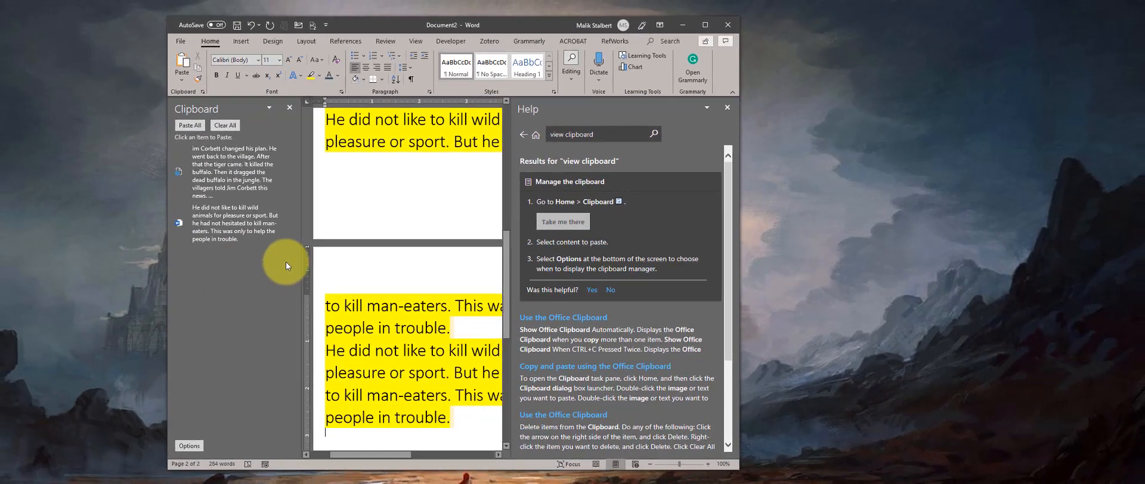